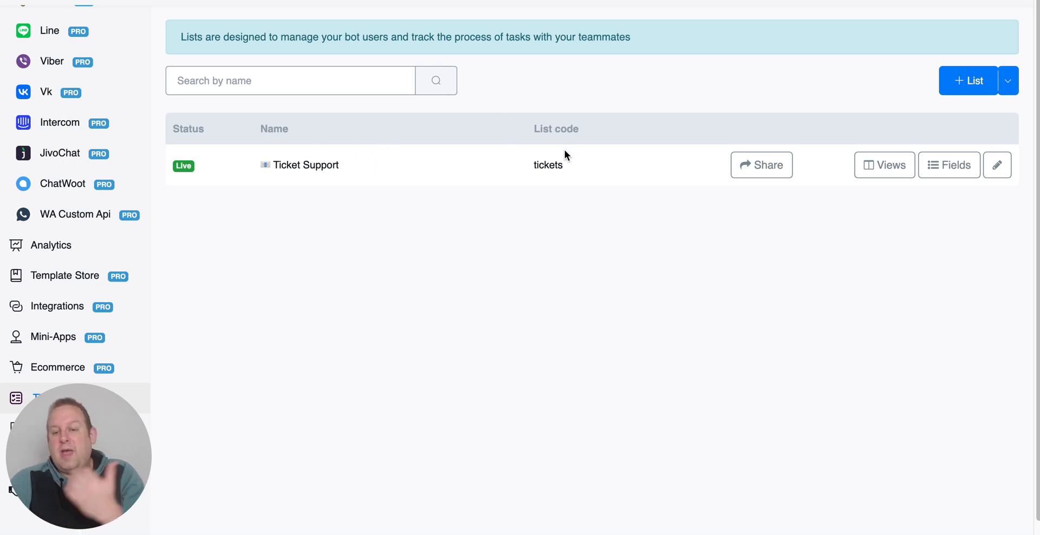
Examine the available views, general settings and fields of the Ticket Support list.
click(883, 168)
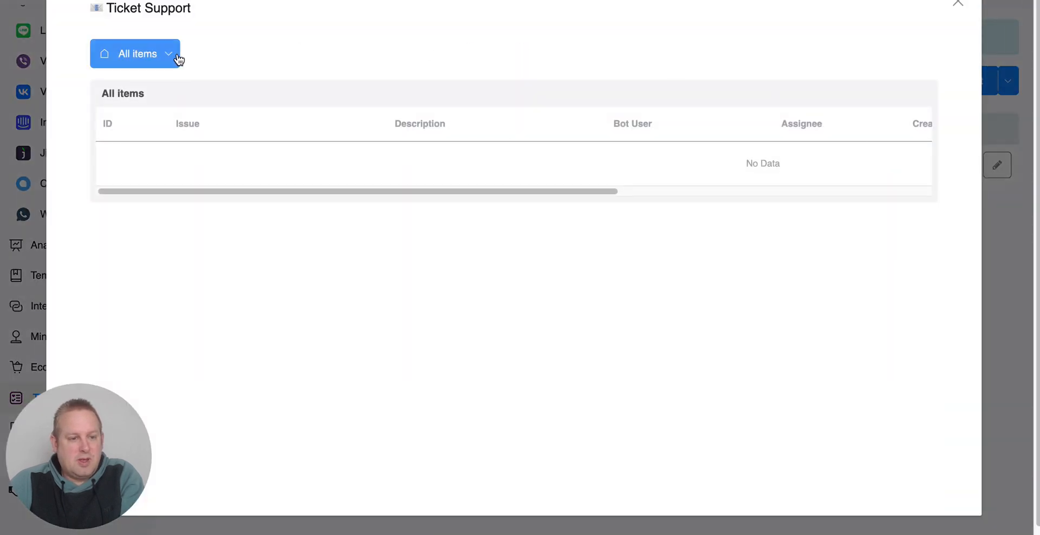
click(138, 55)
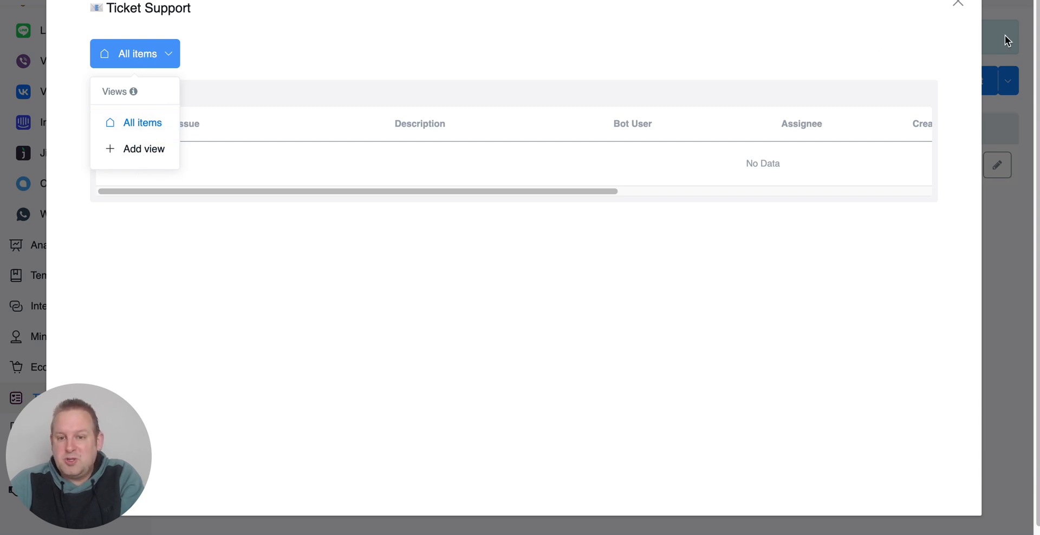
click(957, 5)
click(997, 166)
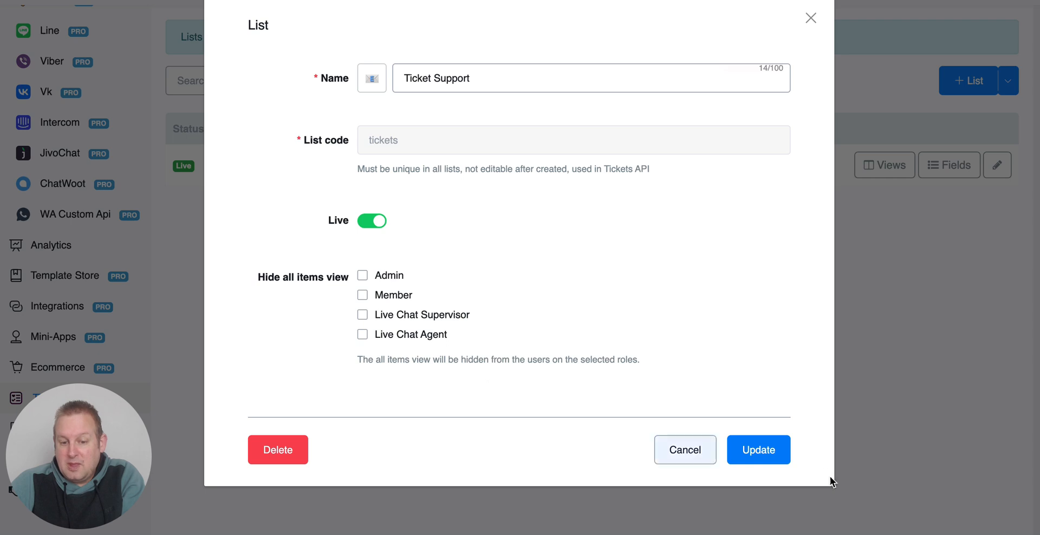
click(699, 447)
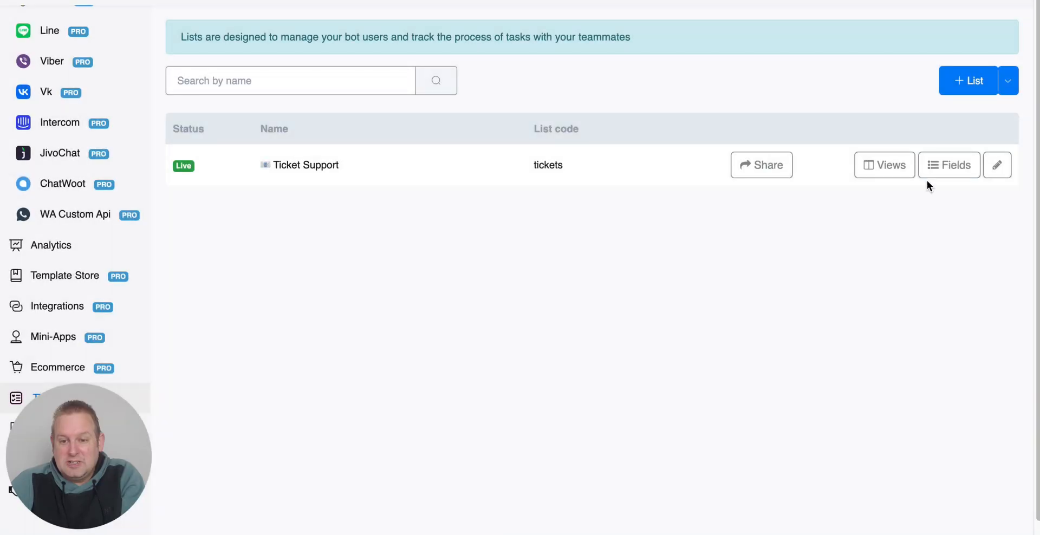
click(951, 166)
click(958, 19)
Start a new view in the Ticket Support list and name it "Tickets".
click(882, 164)
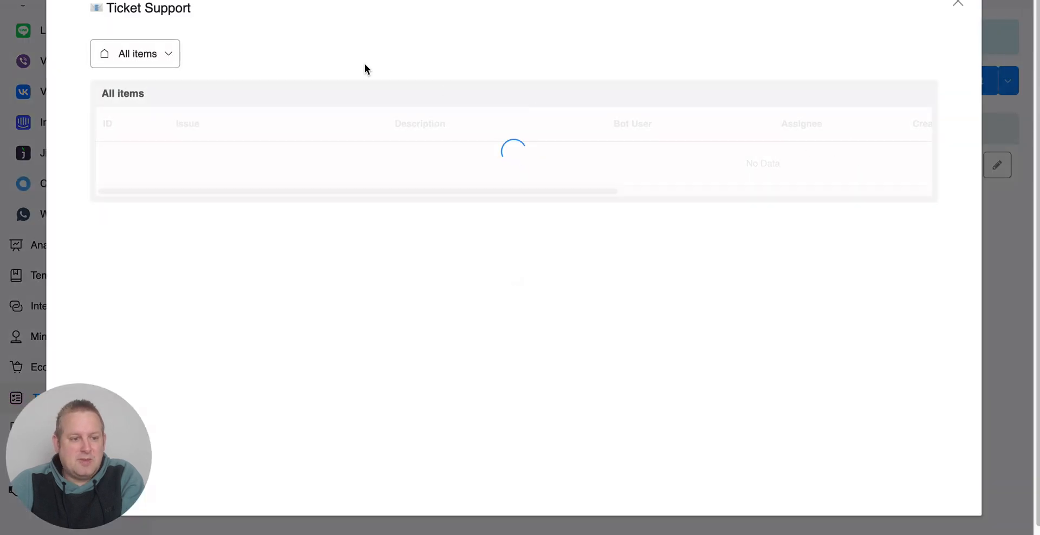
click(171, 47)
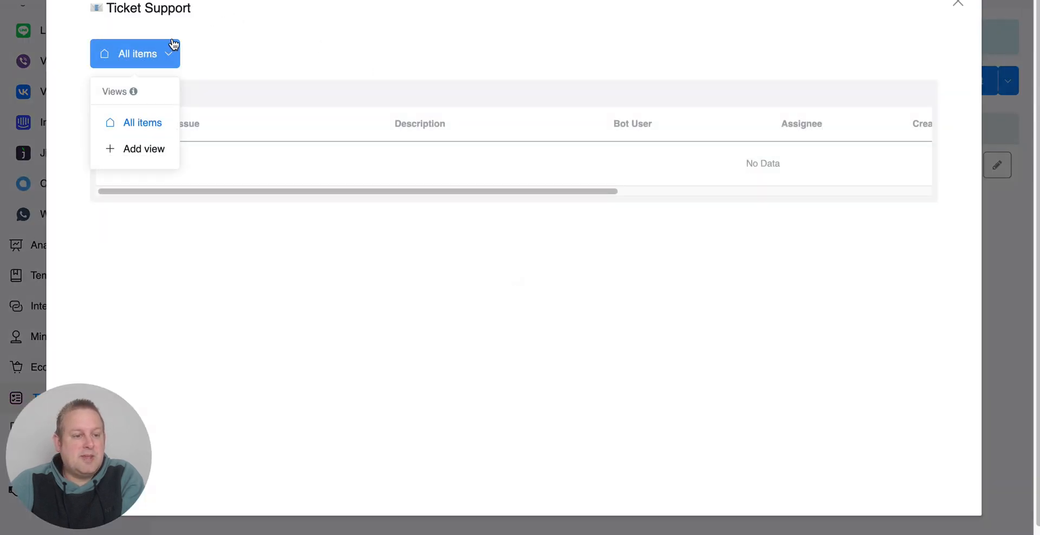
click(141, 150)
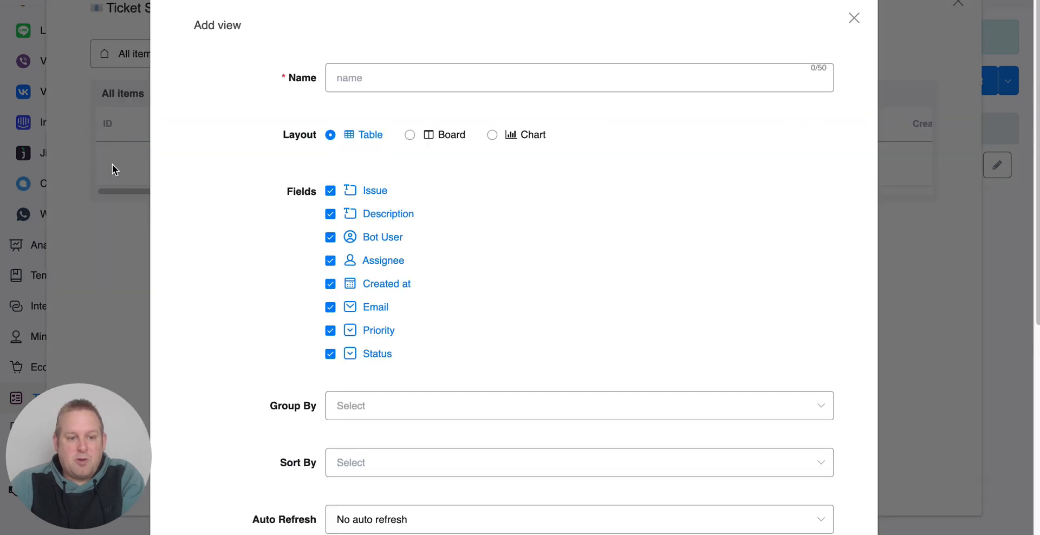
click(376, 79)
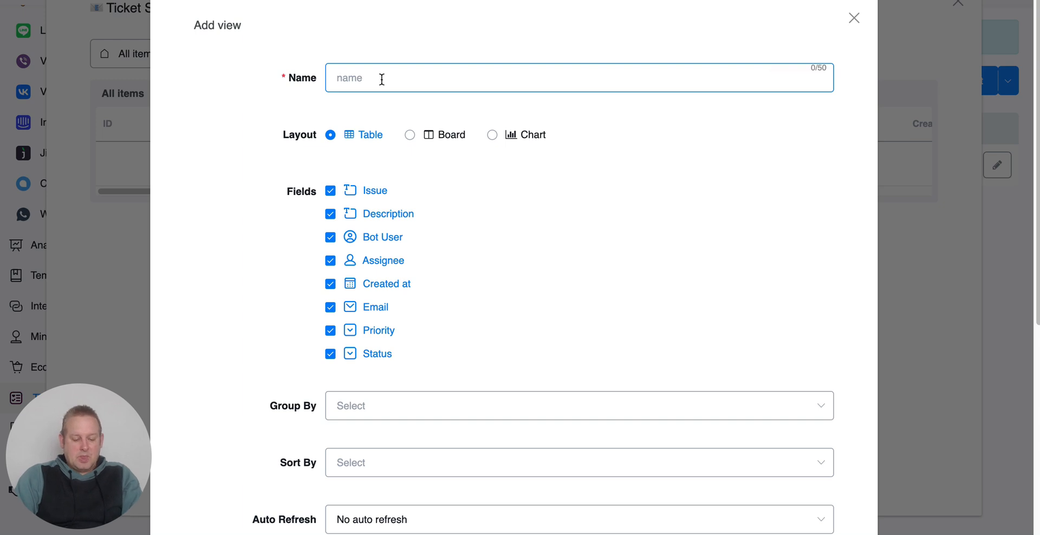
text(Tickets)
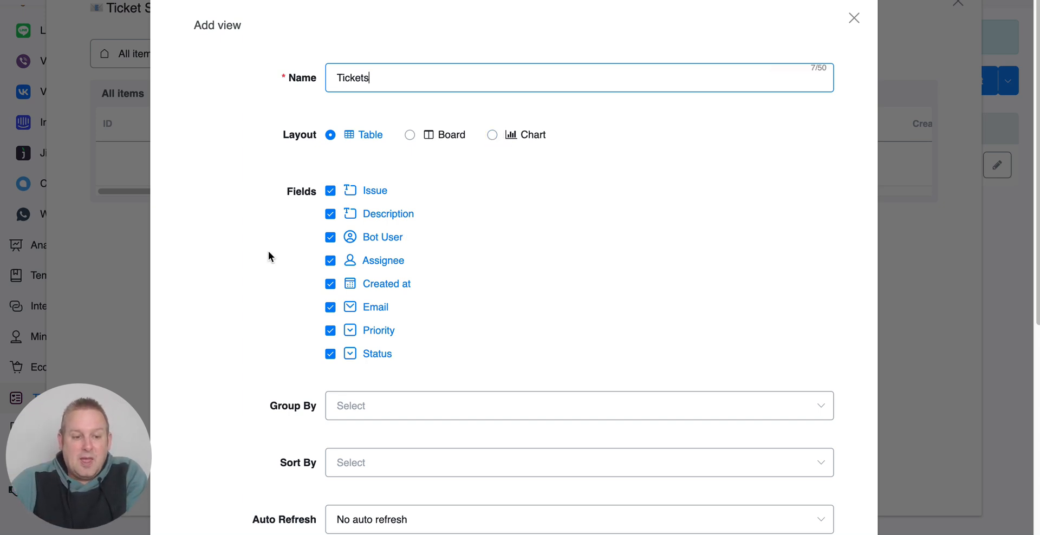
Group the new view by Priority, keeping the Table layout and all fields selected.
scroll(312, 192, down, 2)
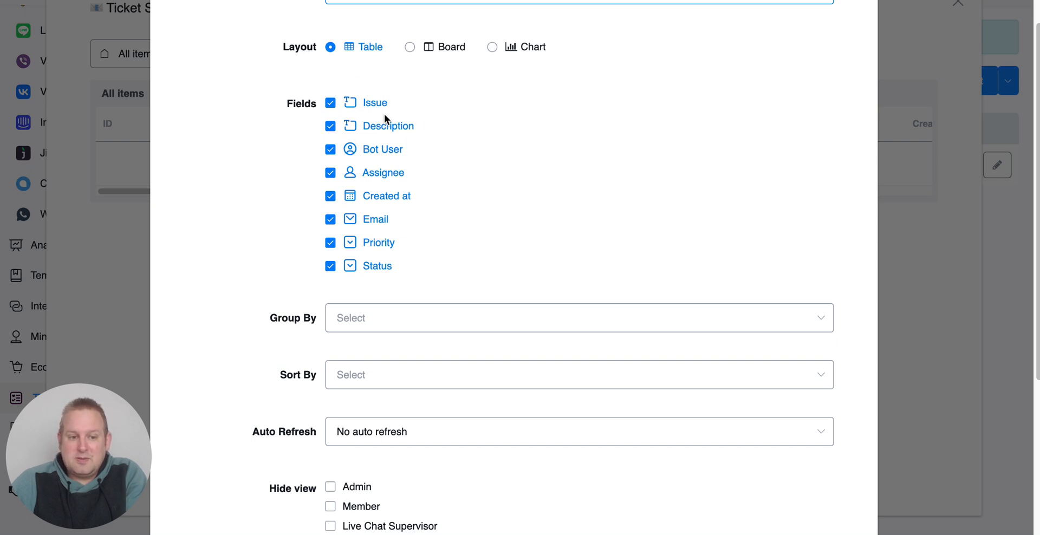
mouse_move(395, 106)
mouse_down()
mouse_move(392, 207)
mouse_move(392, 102)
mouse_up()
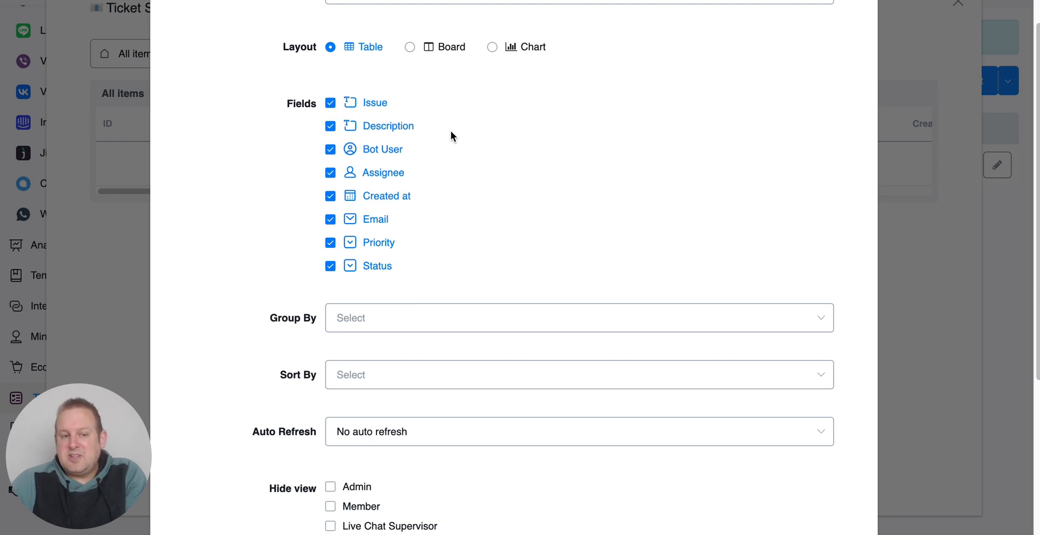
scroll(450, 132, down, 3)
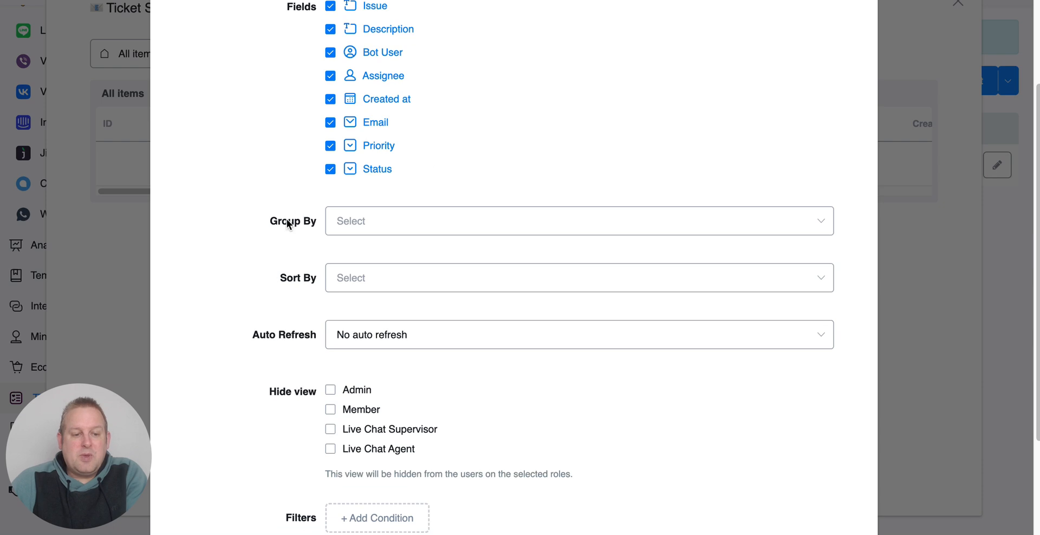
click(404, 225)
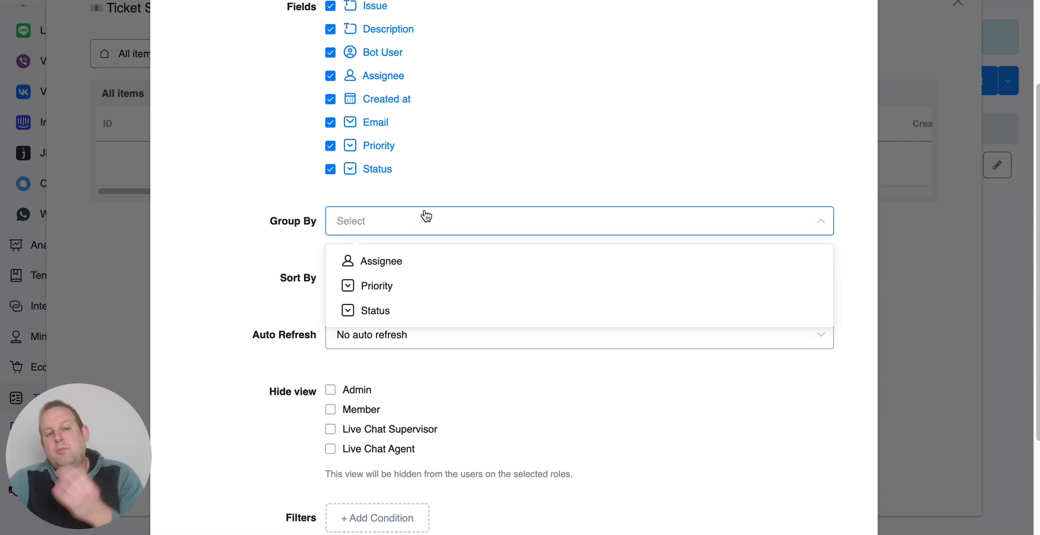
scroll(439, 205, up, 5)
scroll(469, 158, down, 1)
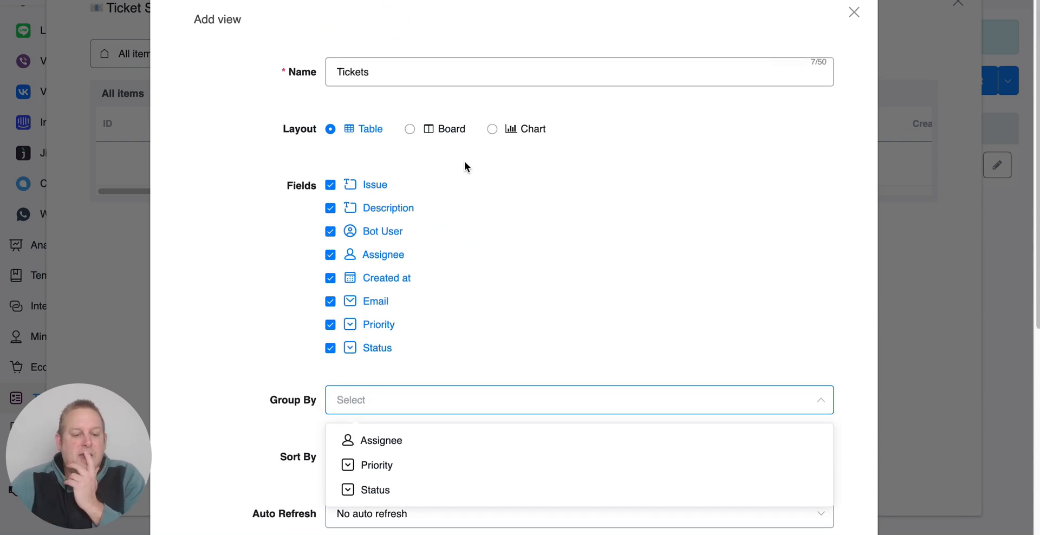
scroll(451, 169, down, 3)
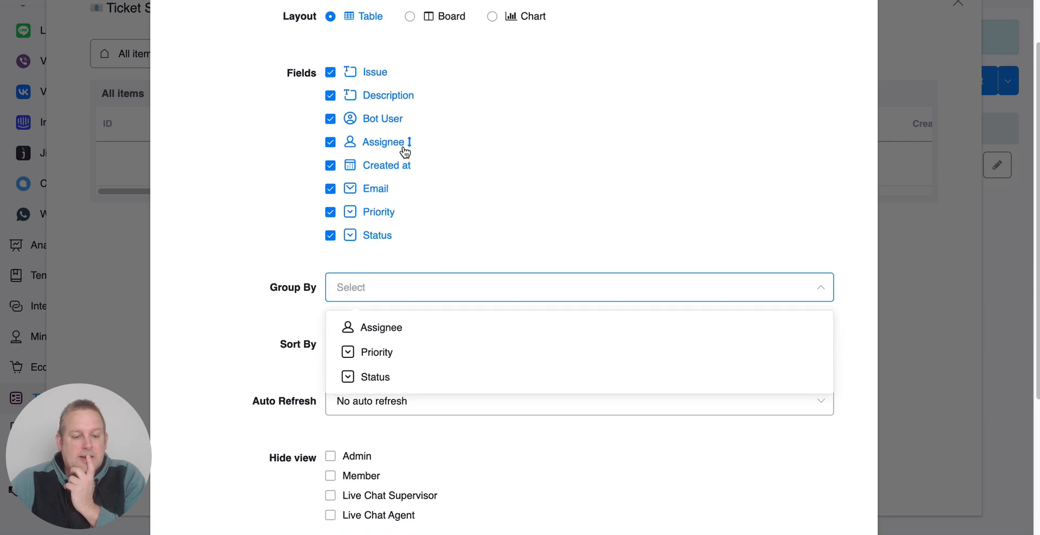
click(434, 353)
Change the new view's name to "Ticket by Priority".
scroll(523, 135, up, 3)
click(413, 76)
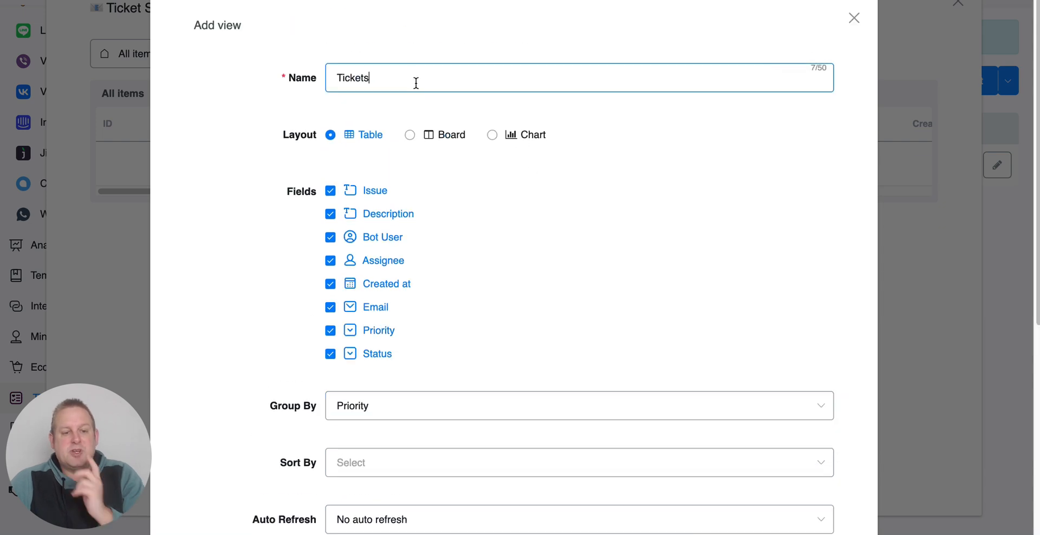
key(BackSpace)
text(by Pr)
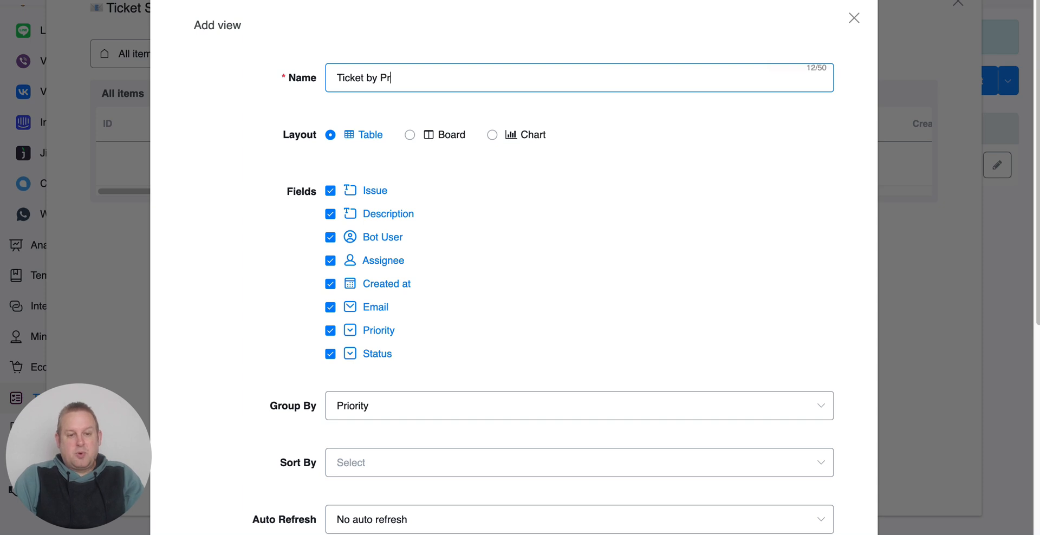
text(io)
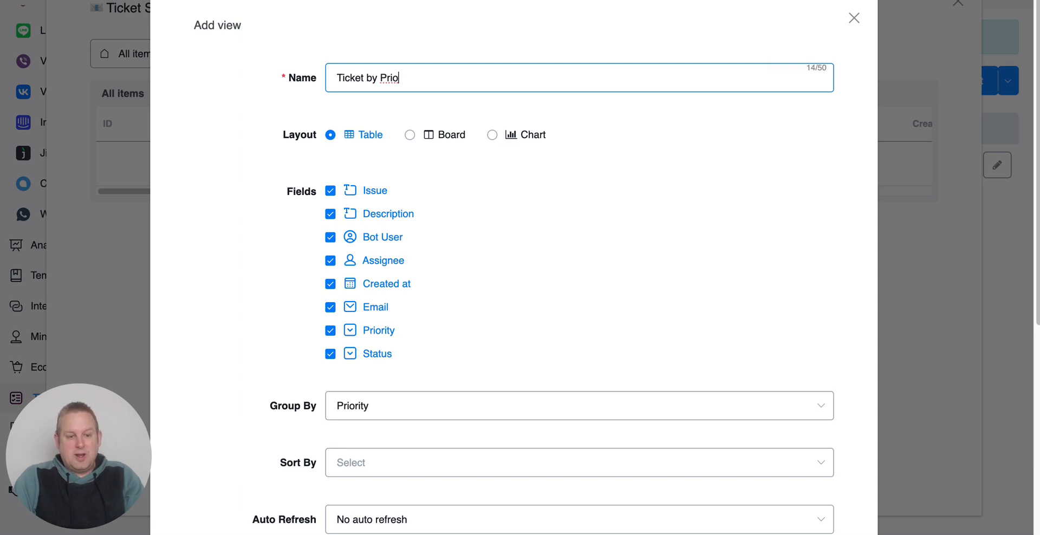
text(rity)
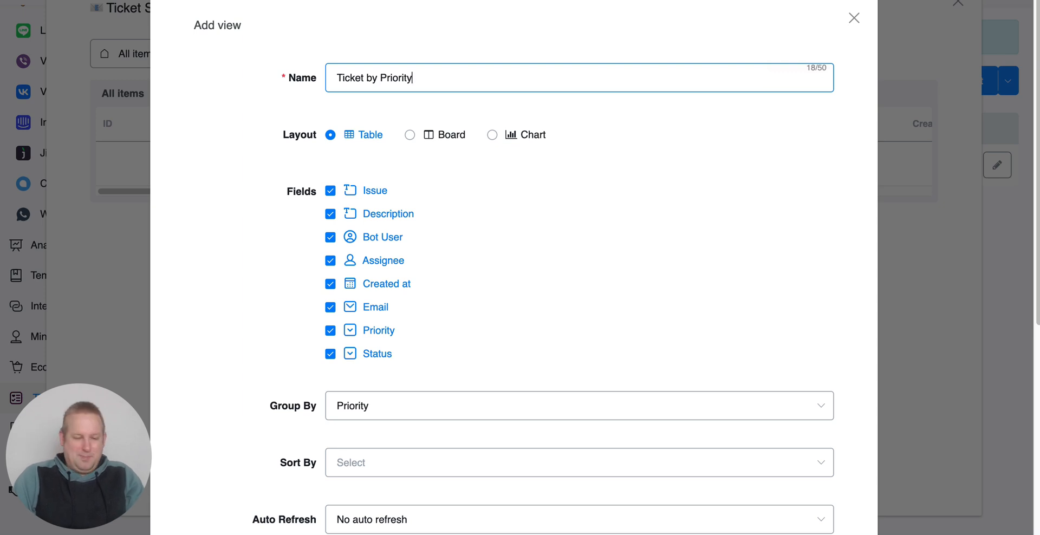
Sort the view by Created at in non-descending order and set its auto refresh to every 10 minutes.
scroll(379, 169, down, 3)
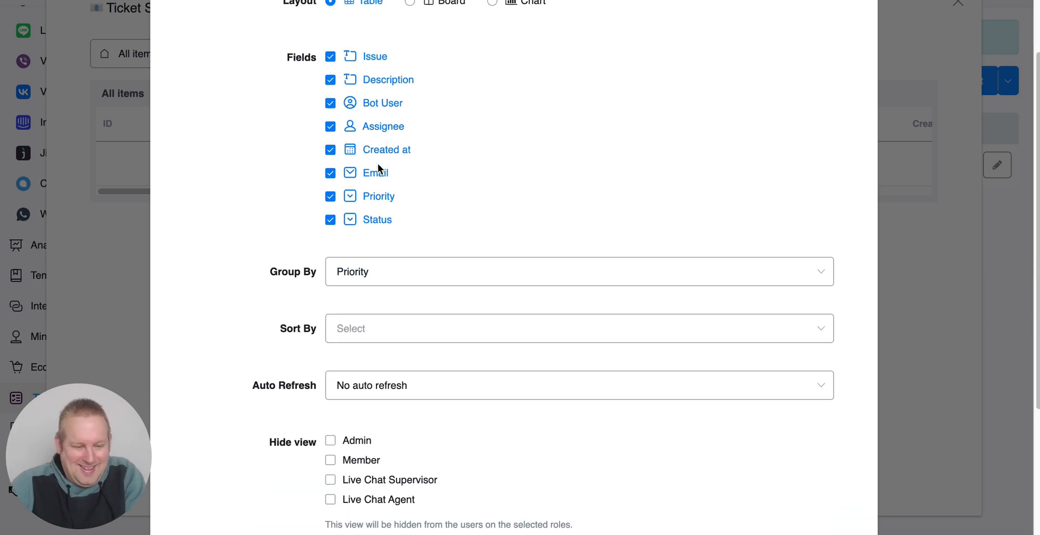
click(477, 325)
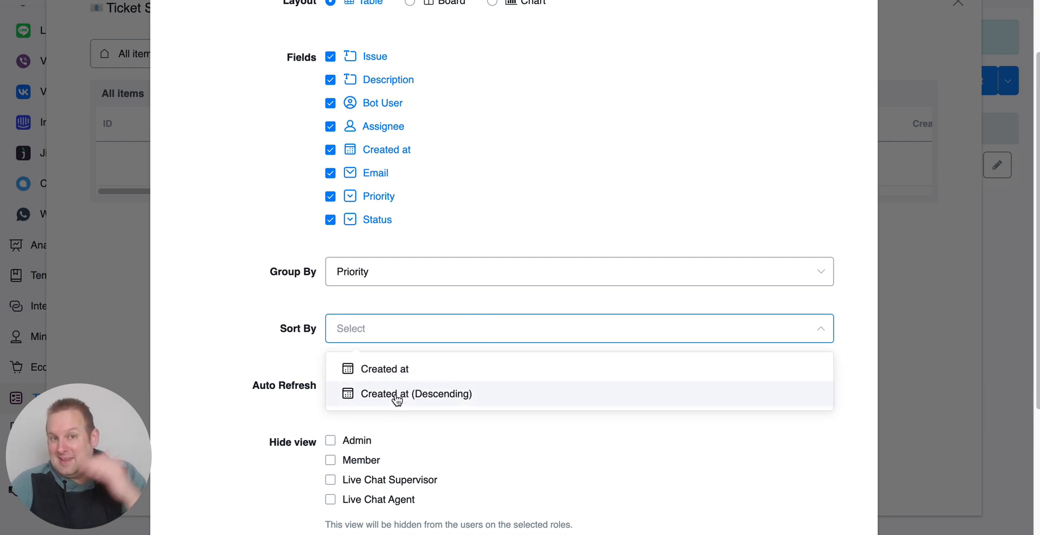
click(411, 369)
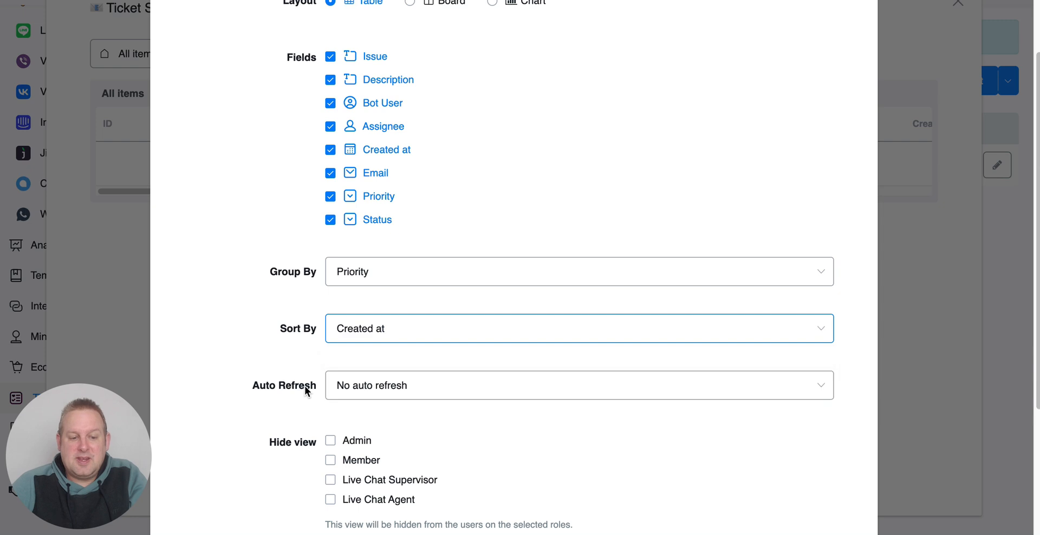
scroll(303, 409, down, 3)
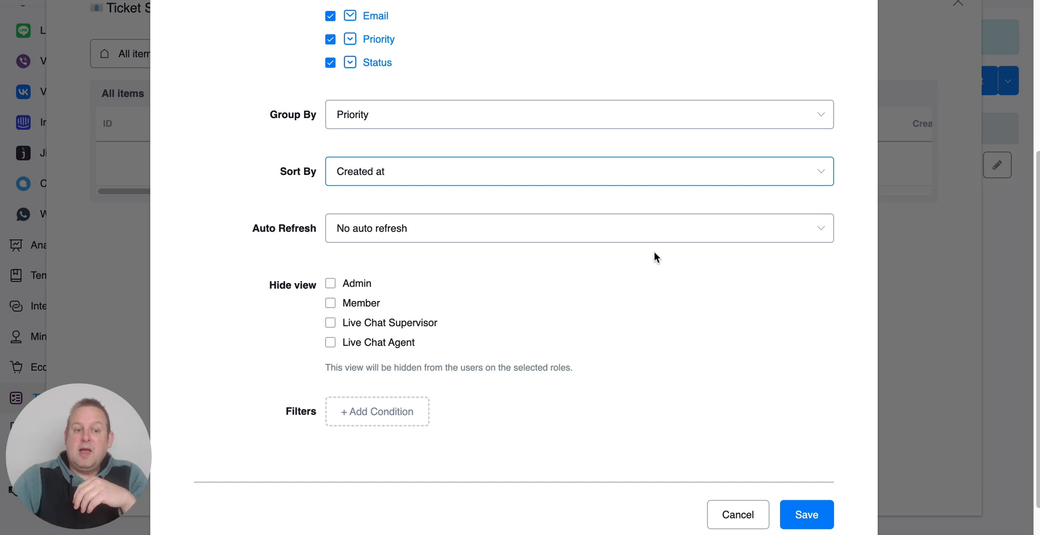
click(491, 236)
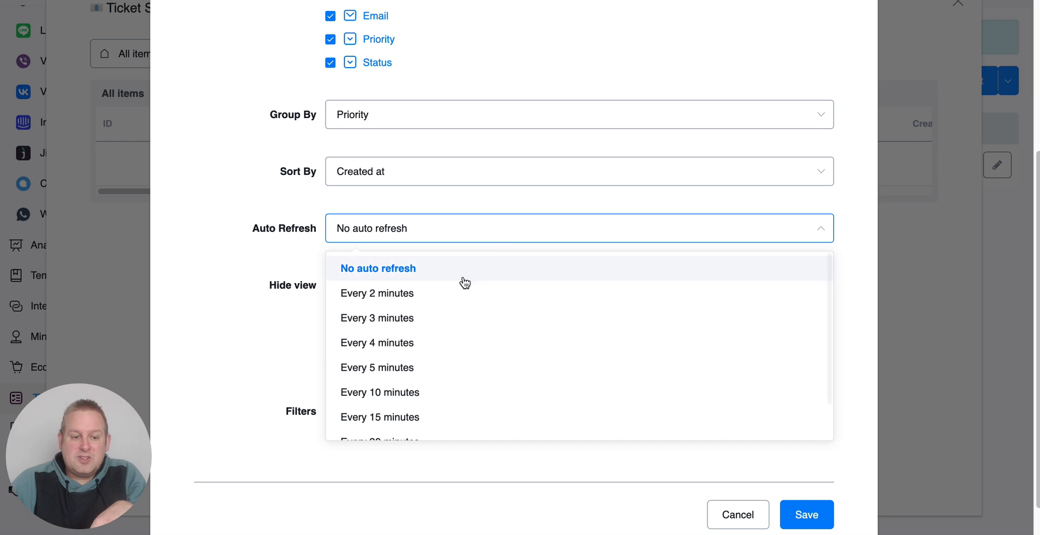
scroll(469, 314, down, 2)
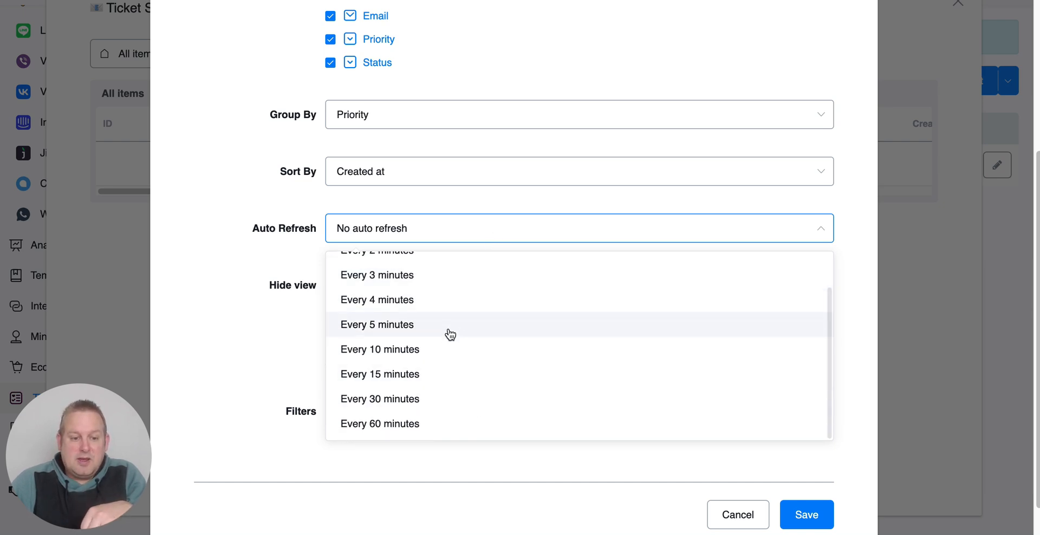
click(446, 354)
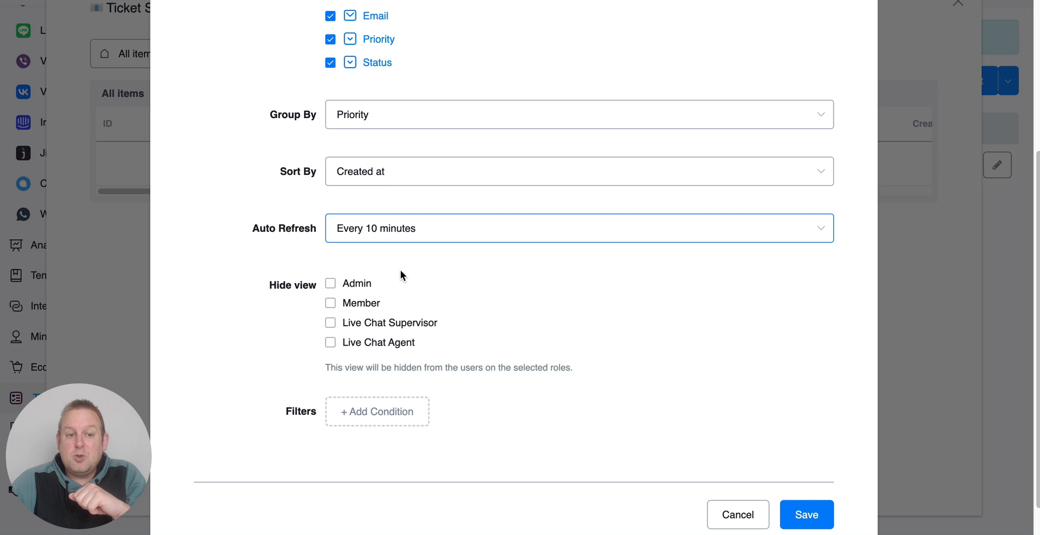
Examine the fields offered for a filter condition on the view, leaving without adding a condition.
scroll(400, 273, up, 4)
scroll(401, 270, down, 5)
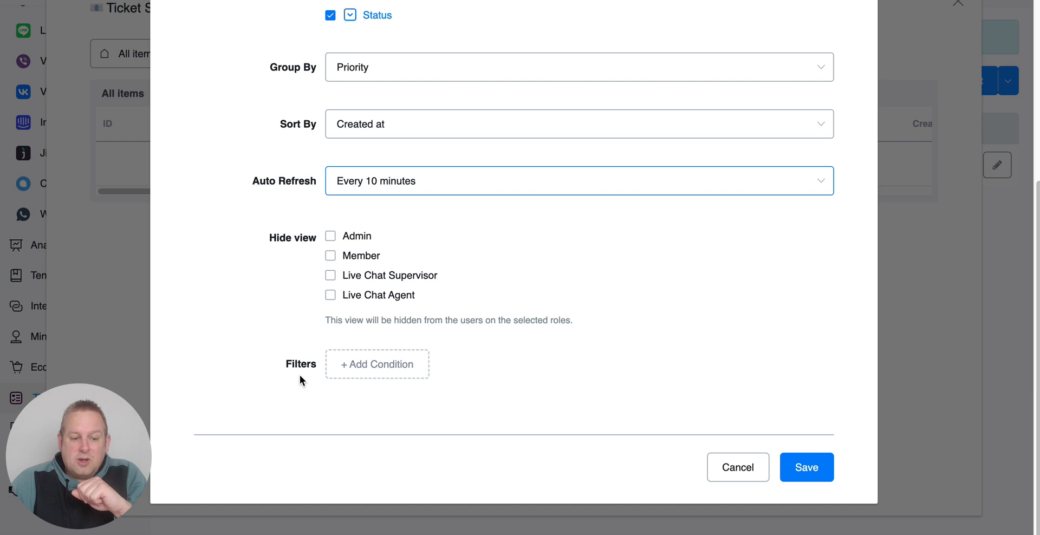
click(353, 367)
click(482, 80)
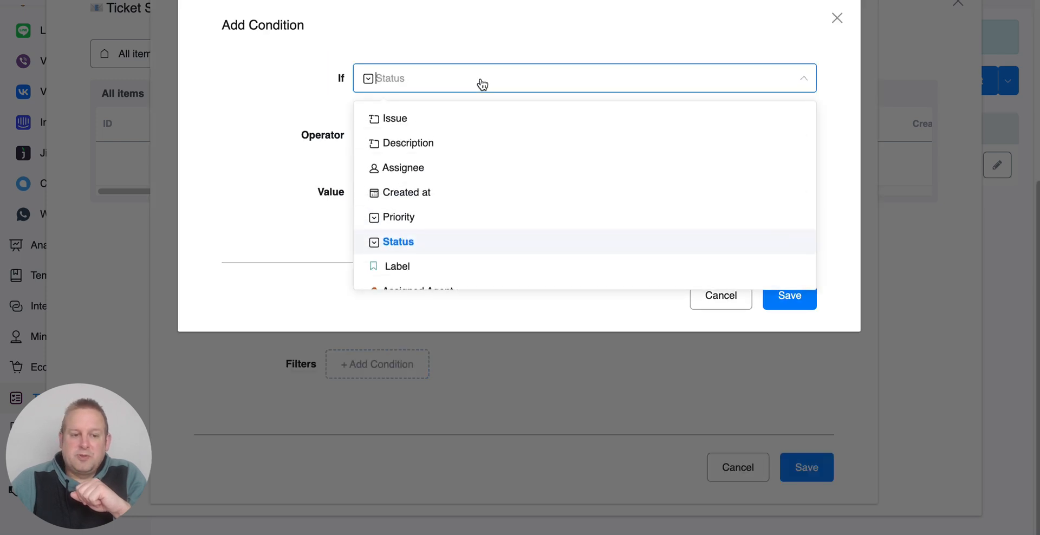
scroll(466, 235, down, 10)
scroll(467, 232, up, 10)
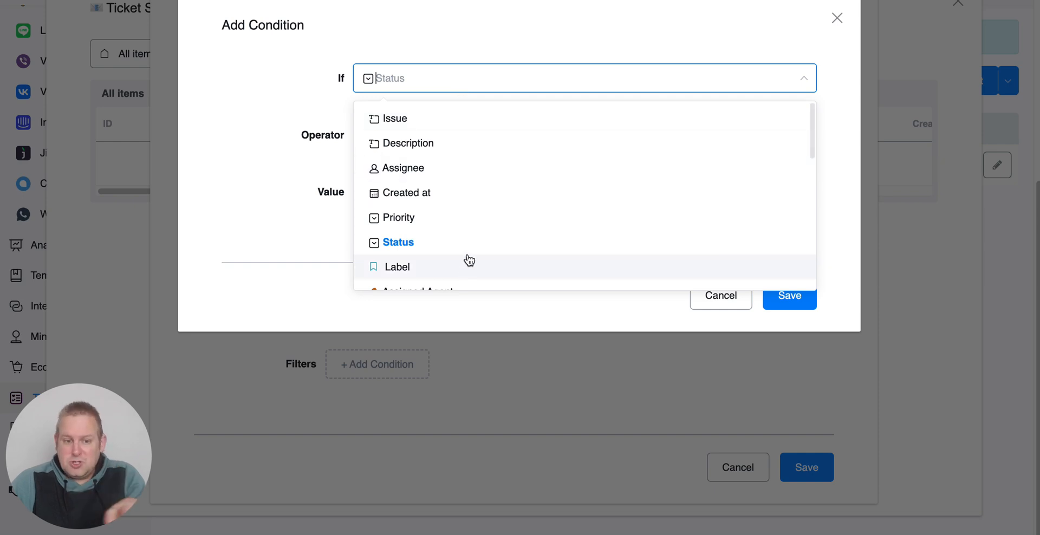
scroll(439, 115, down, 8)
scroll(439, 129, down, 5)
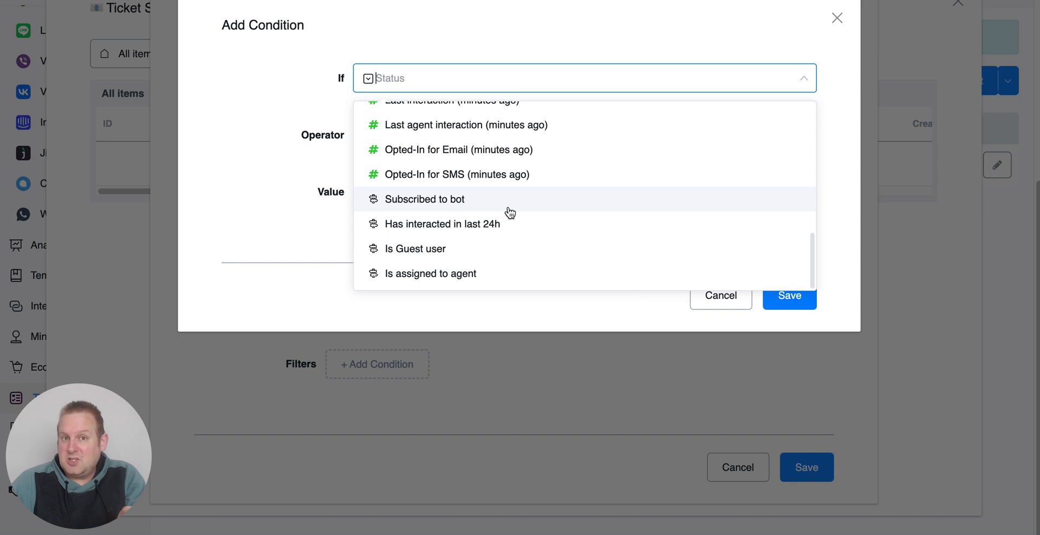
scroll(514, 124, up, 1)
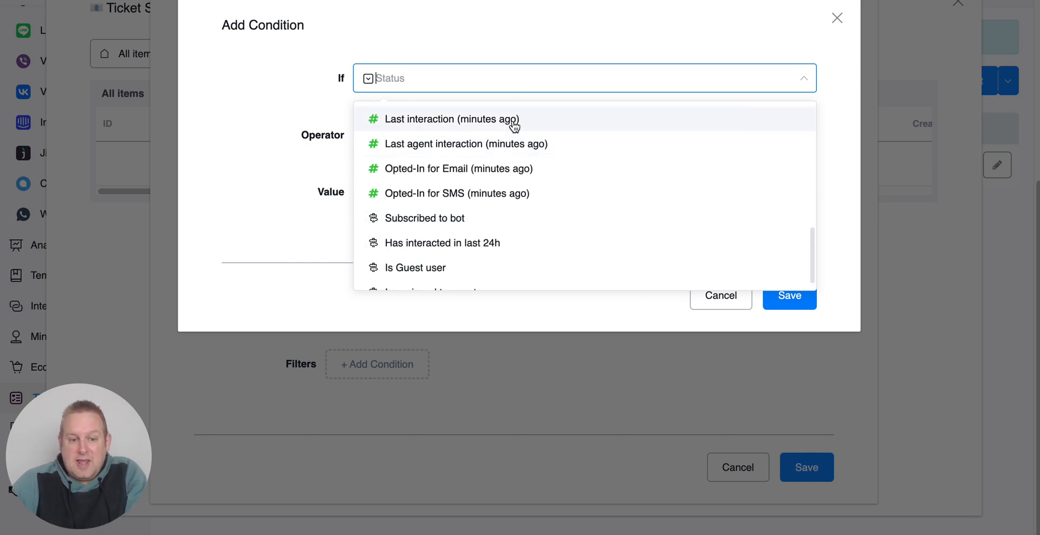
scroll(471, 162, up, 2)
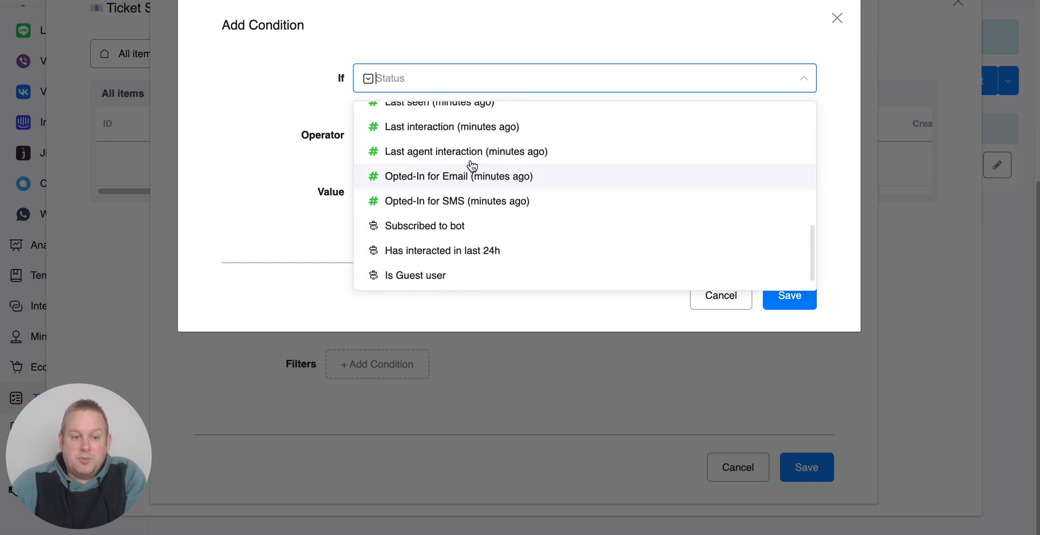
scroll(472, 160, up, 10)
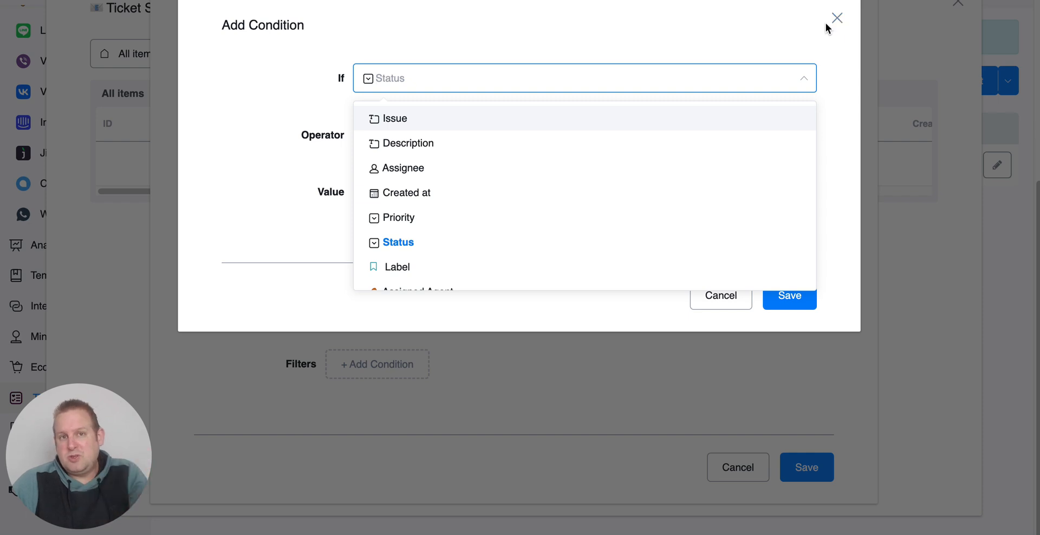
click(722, 298)
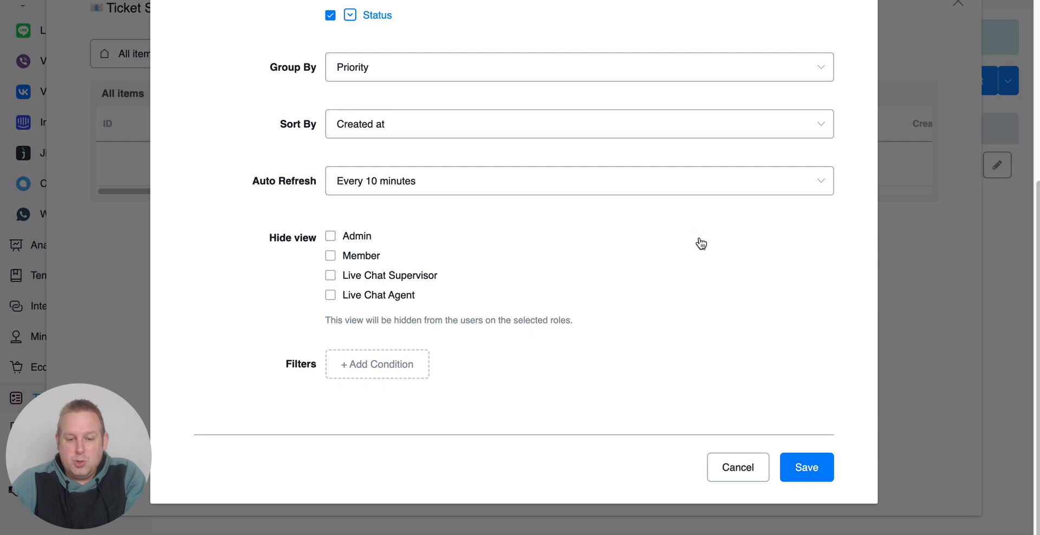
scroll(715, 311, up, 6)
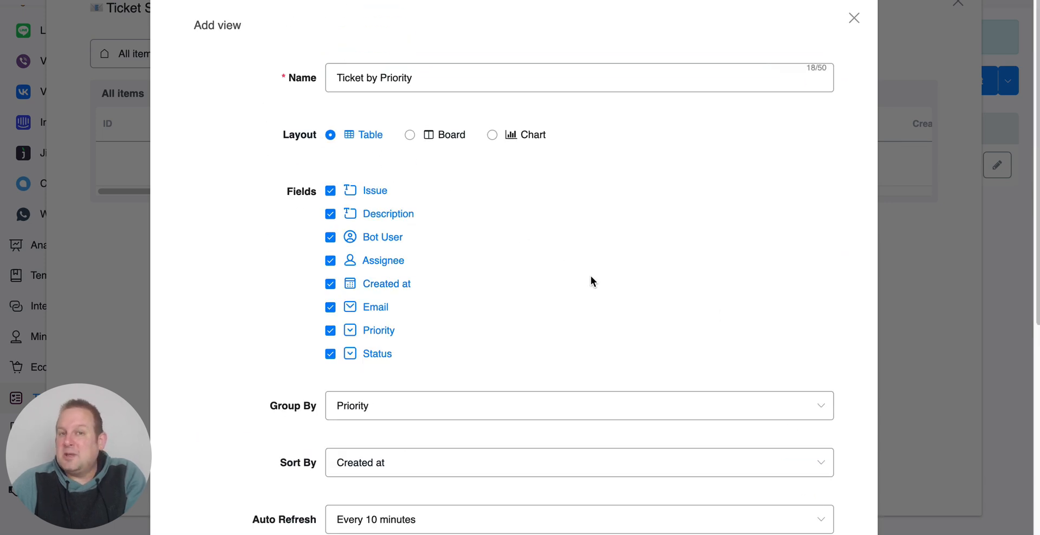
Save the new "Ticket by Priority" view.
scroll(584, 272, down, 6)
click(799, 467)
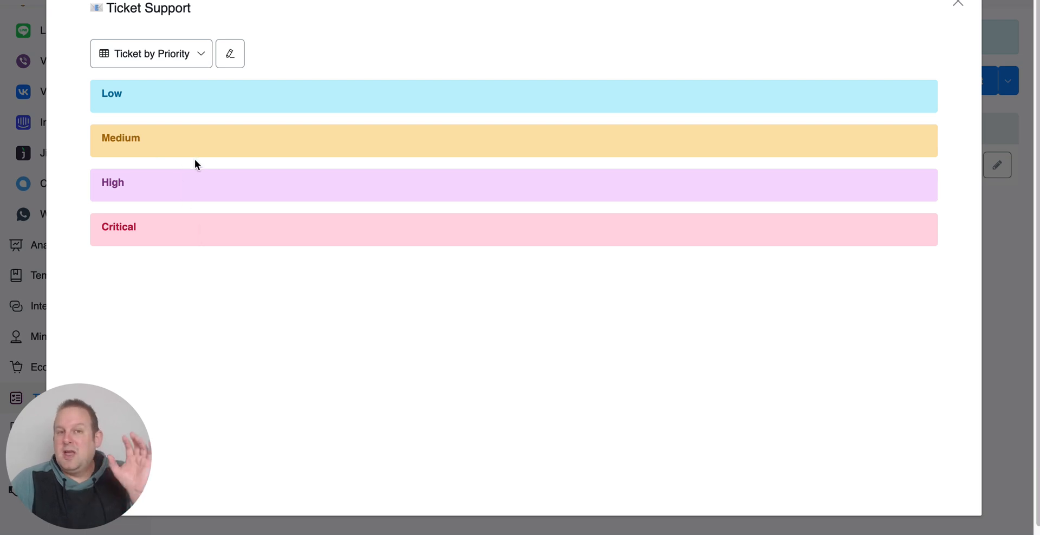
Edit the "Ticket by Priority" view to group by Status and save it.
click(229, 54)
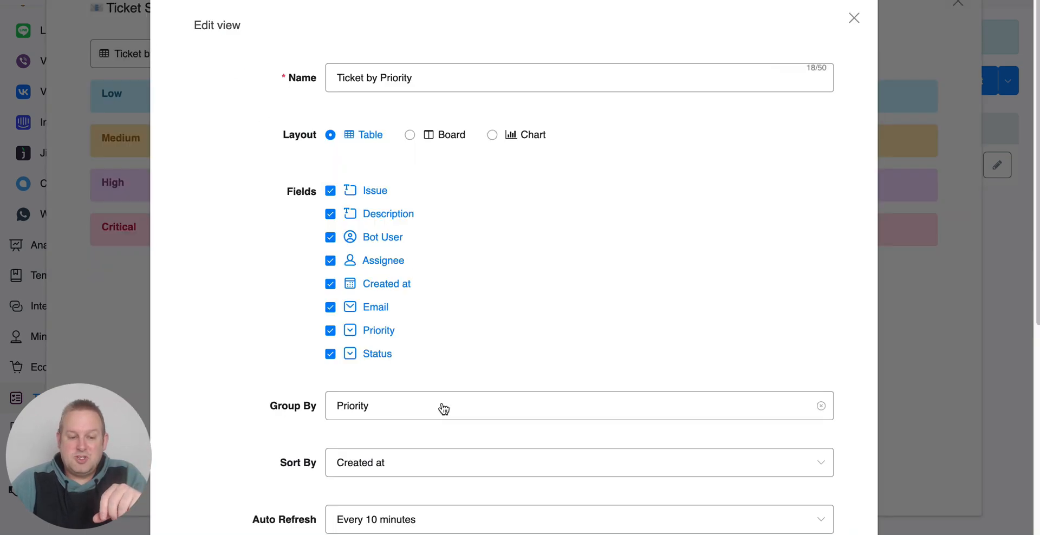
click(438, 403)
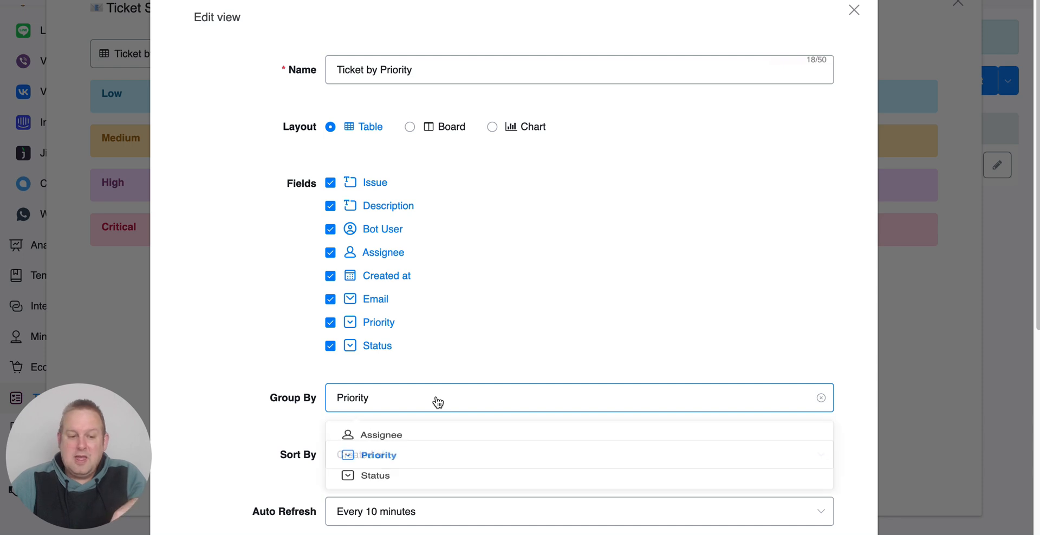
click(420, 487)
scroll(556, 398, down, 6)
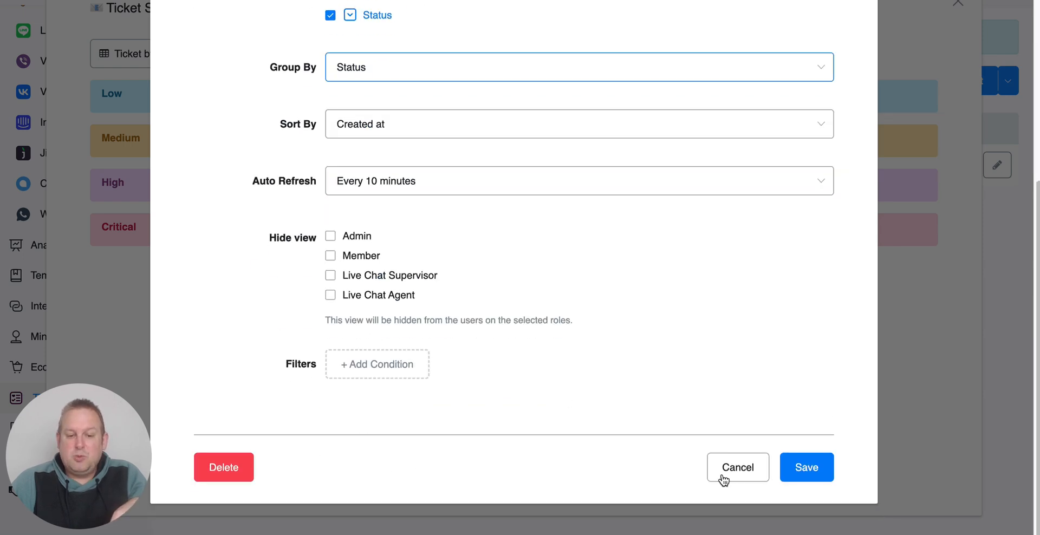
click(805, 468)
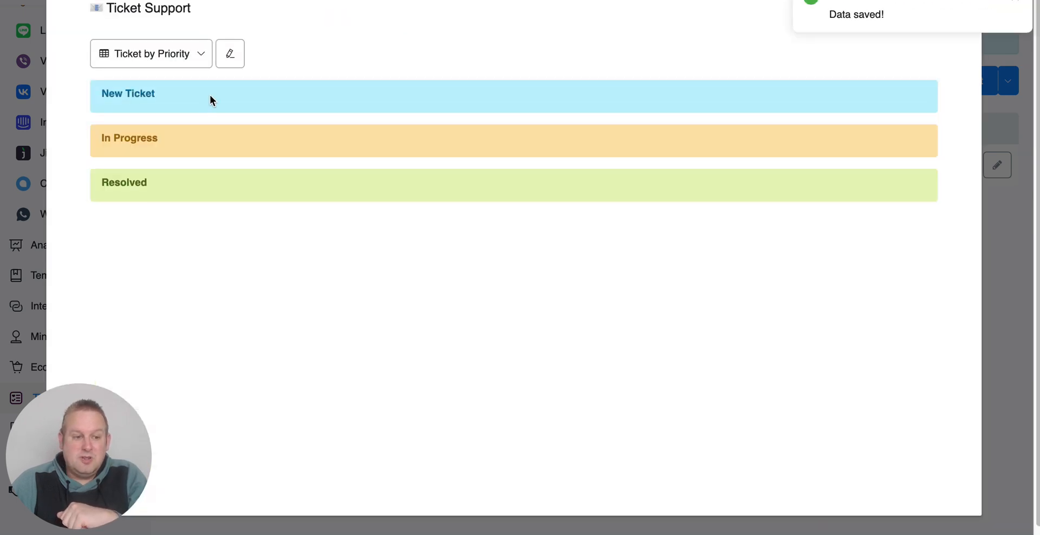
Set the view's grouping back to Priority and save the change.
click(142, 59)
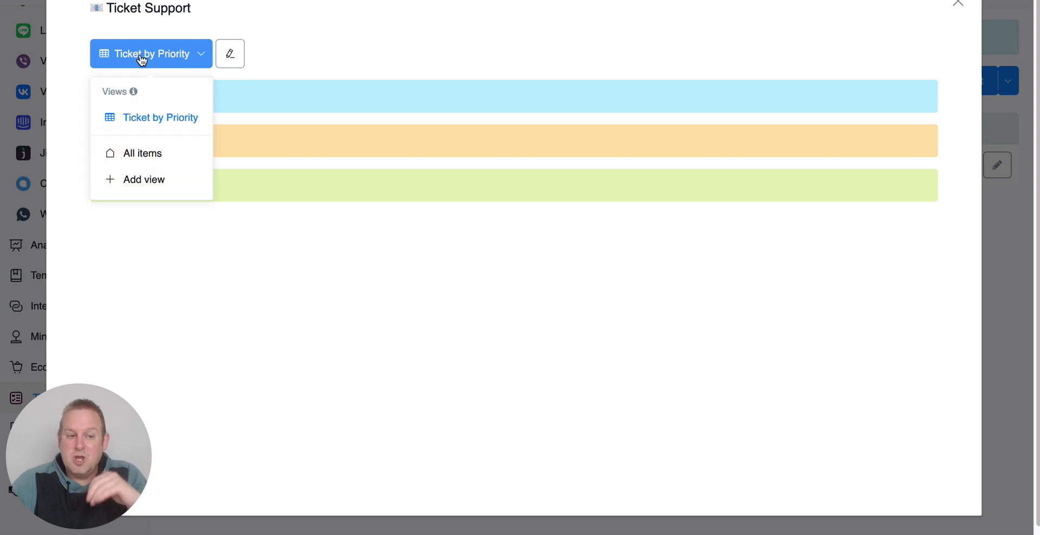
click(230, 54)
scroll(426, 265, down, 2)
click(430, 284)
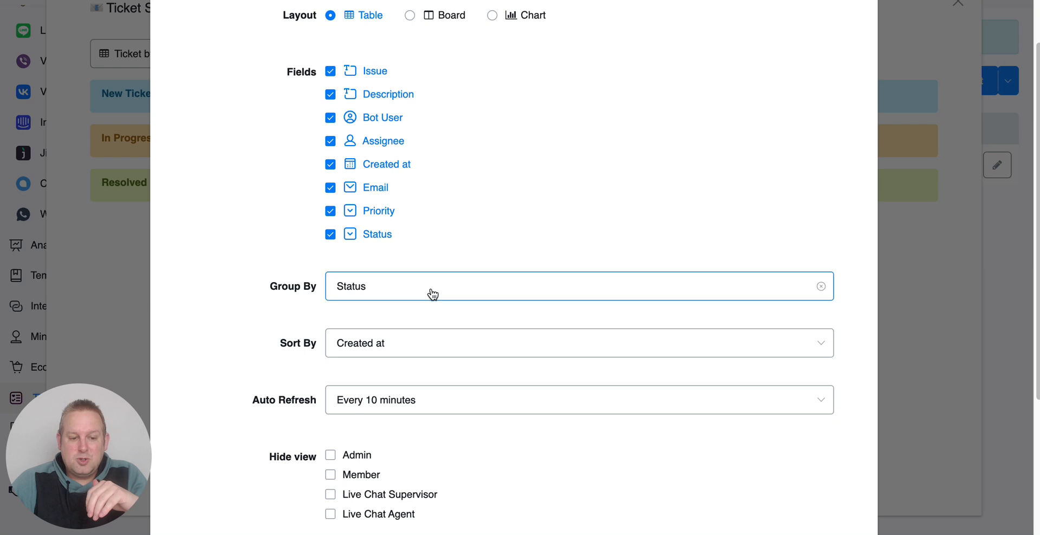
click(426, 351)
scroll(635, 434, down, 4)
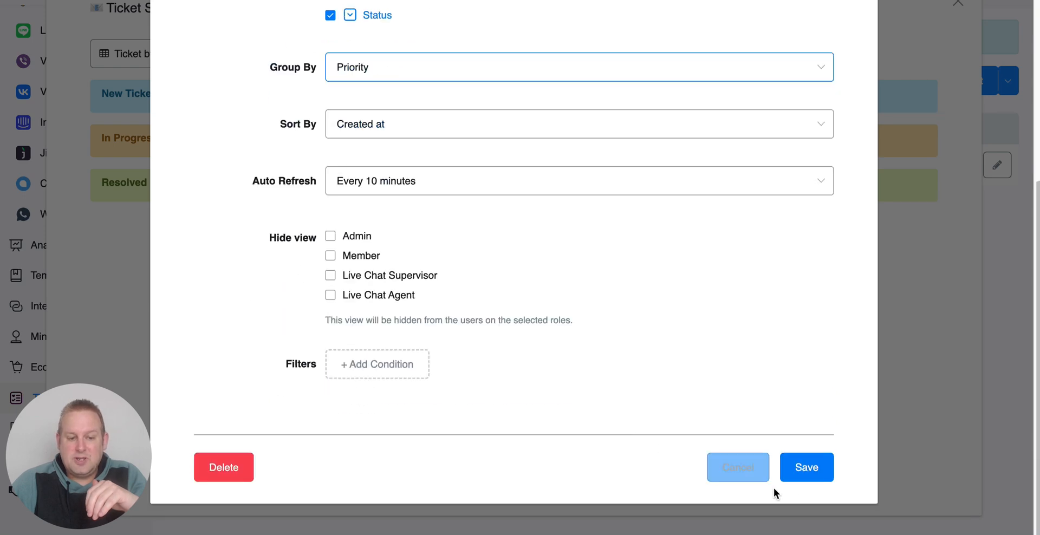
click(801, 476)
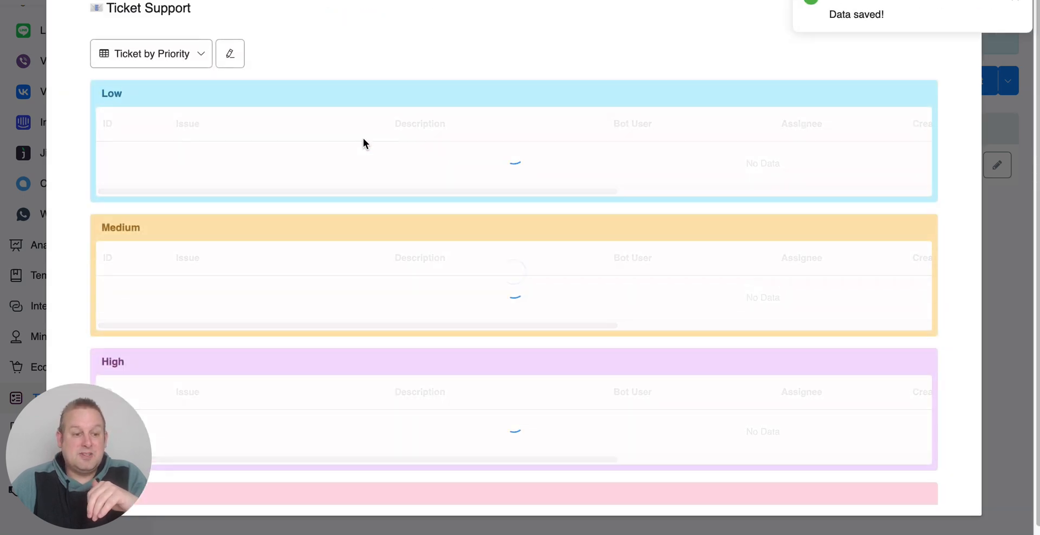
Change the "Ticket by Priority" view's layout to Board and save it.
click(230, 54)
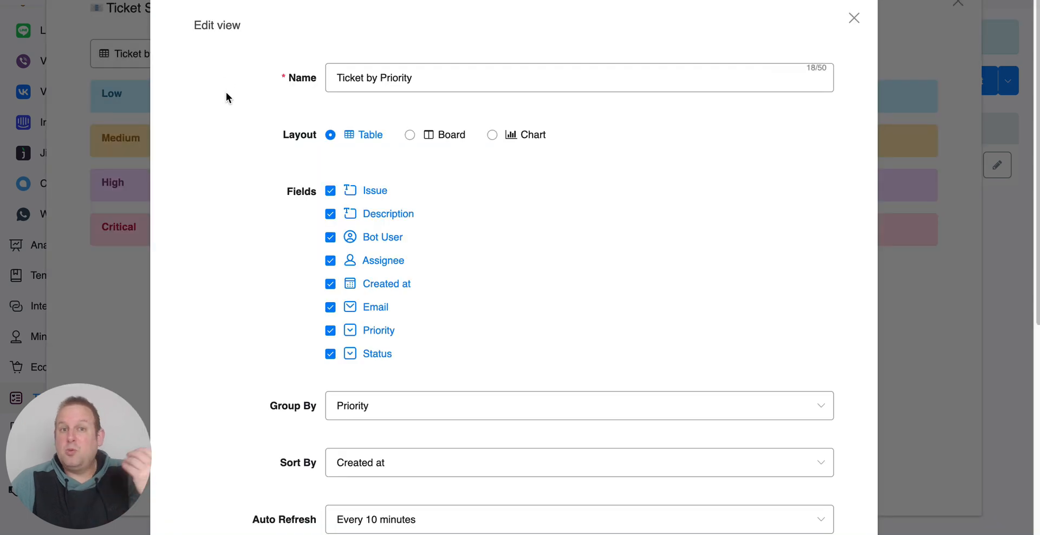
click(410, 136)
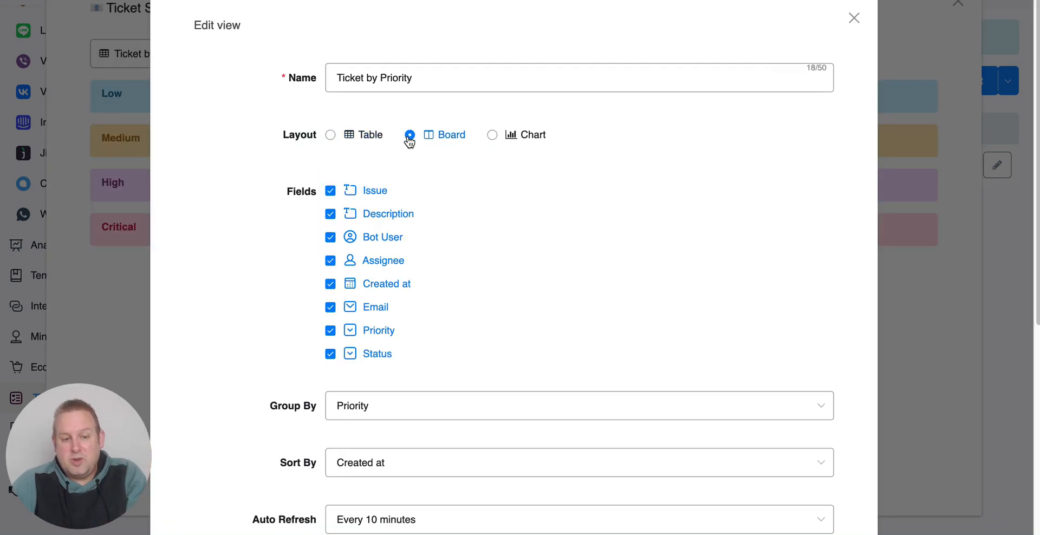
scroll(667, 284, down, 5)
click(820, 469)
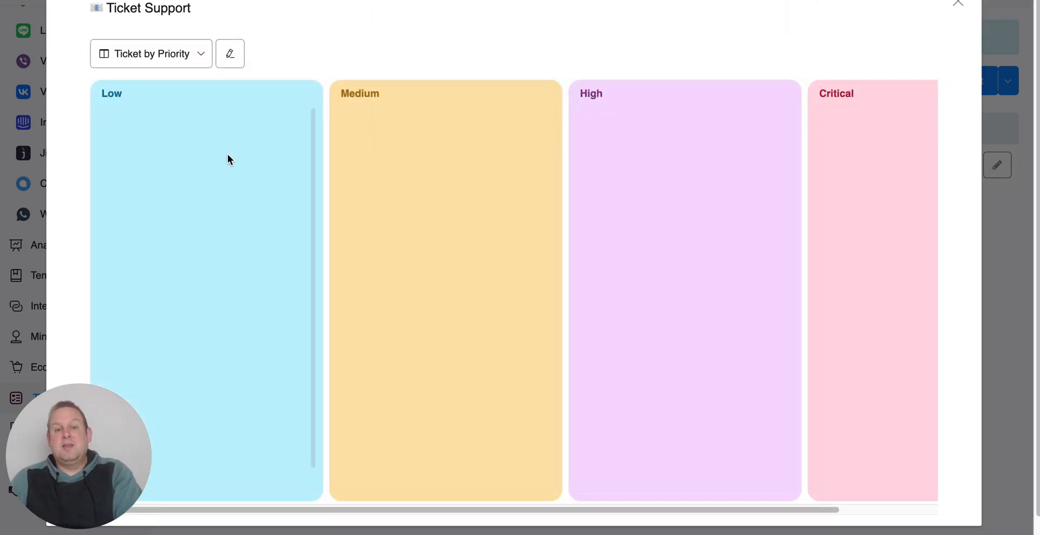
Switch the view's layout to Chart, keeping all three charts shown without custom titles, and save it.
click(225, 47)
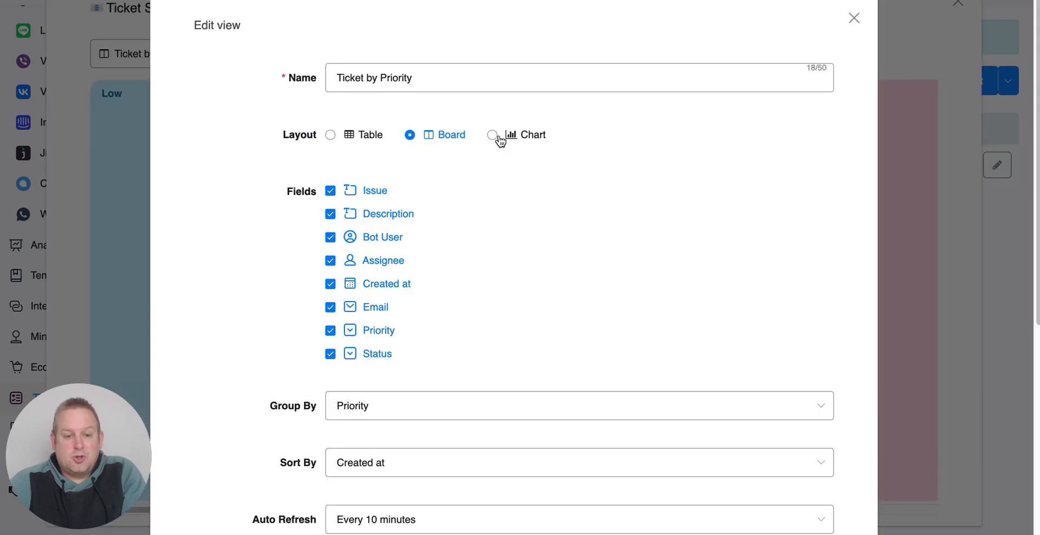
click(493, 135)
scroll(691, 213, down, 4)
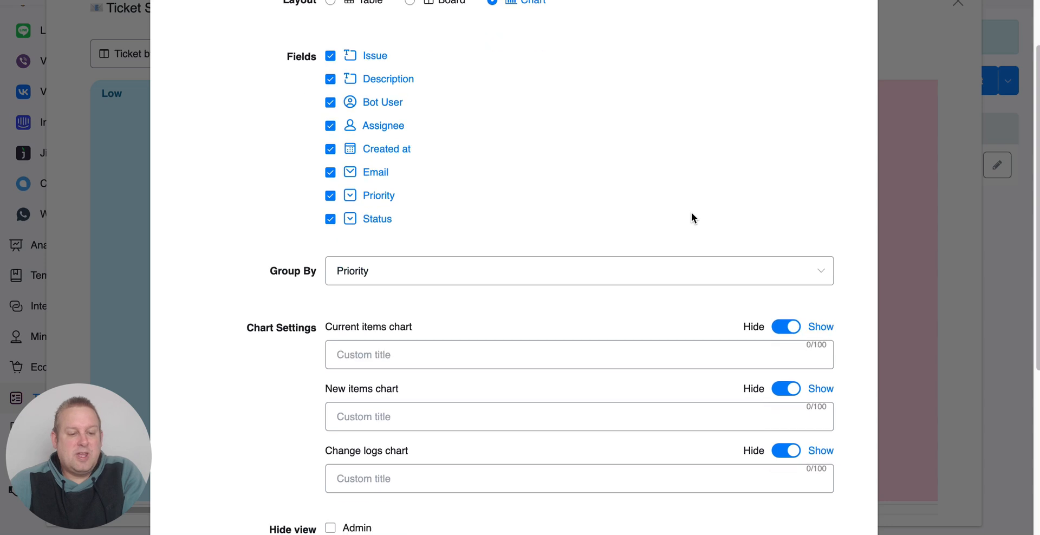
scroll(691, 212, down, 4)
scroll(449, 145, up, 2)
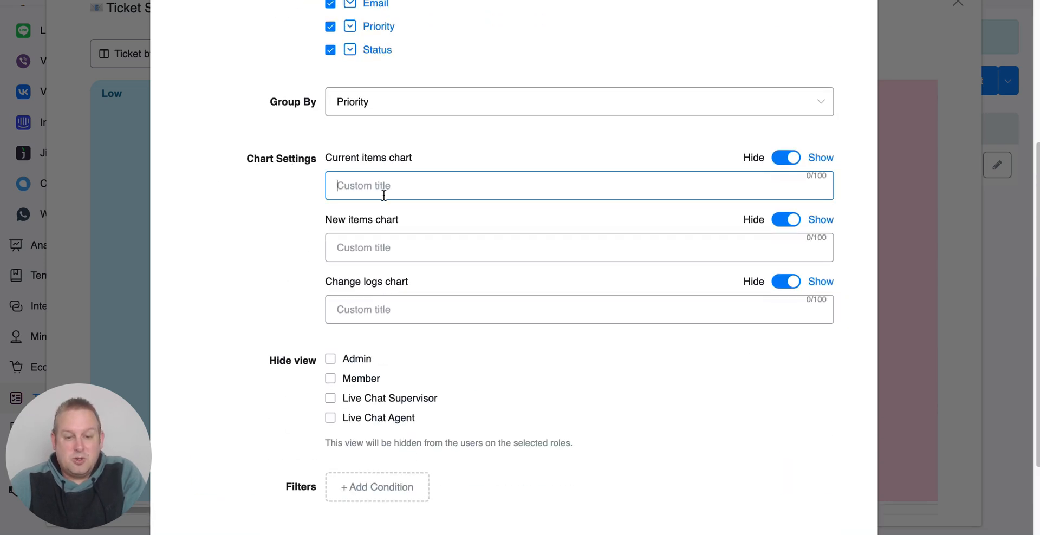
click(390, 239)
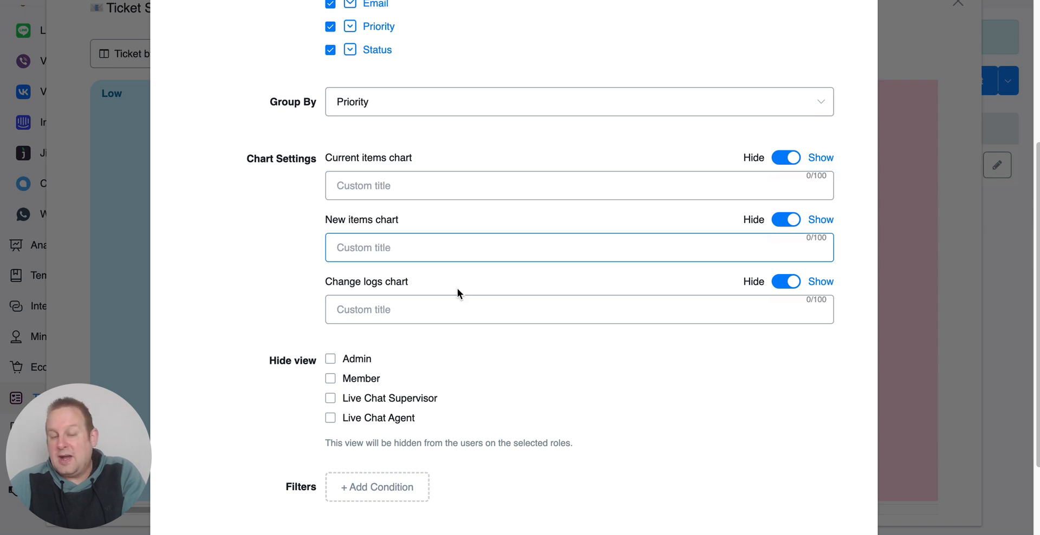
click(446, 313)
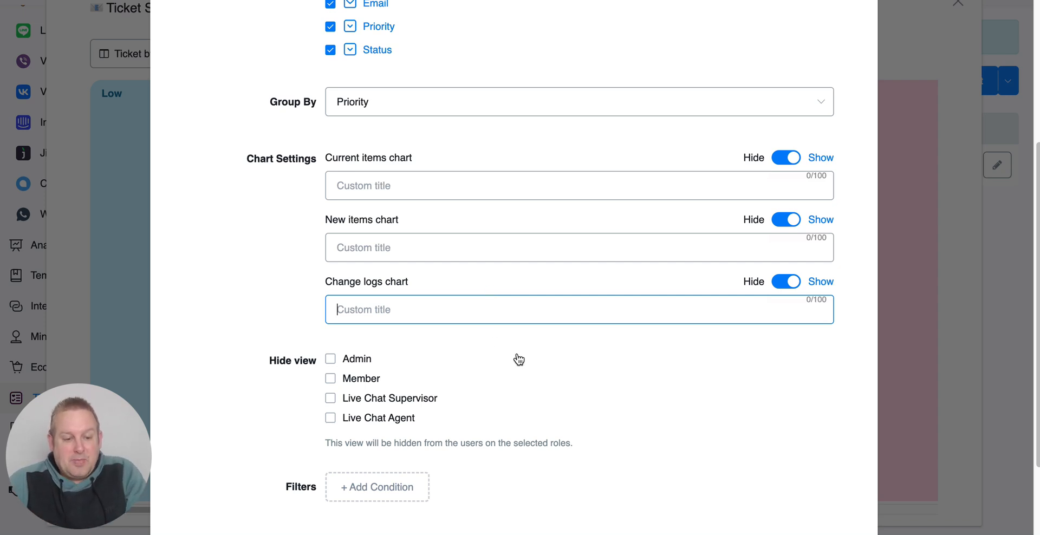
scroll(518, 358, down, 3)
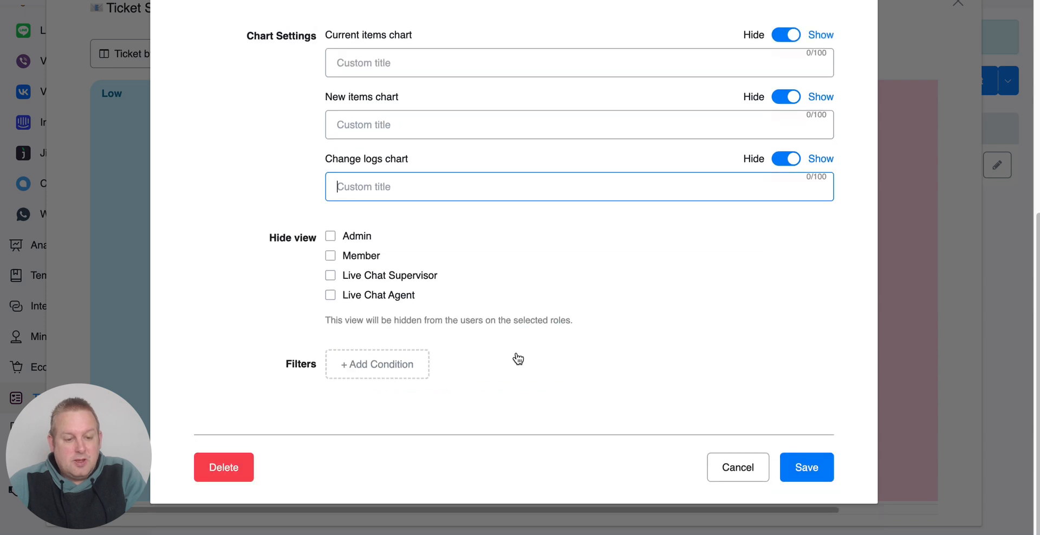
click(799, 463)
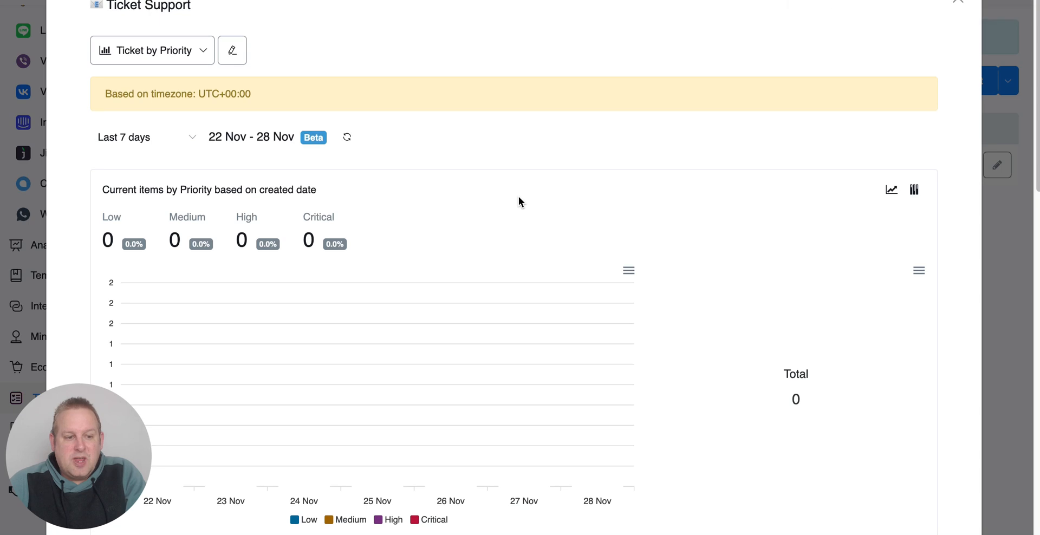
Examine the current items chart by priority for the last 7 days.
scroll(518, 196, down, 2)
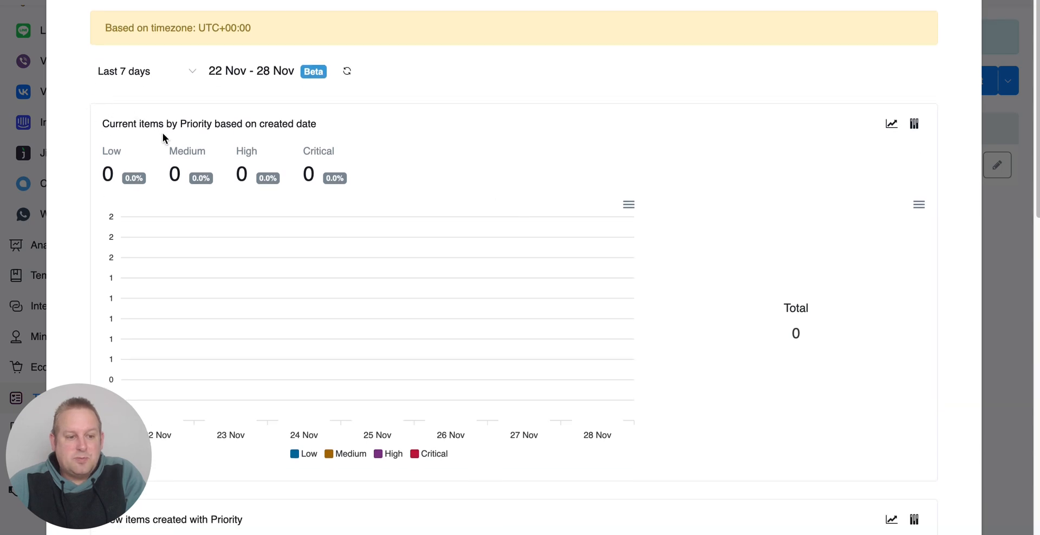
scroll(473, 172, down, 1)
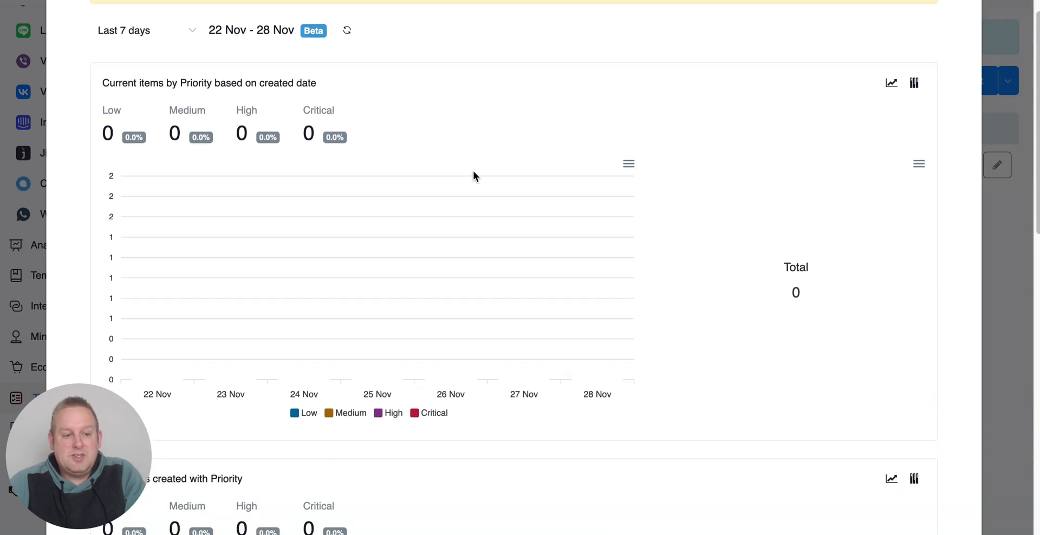
scroll(473, 172, down, 1)
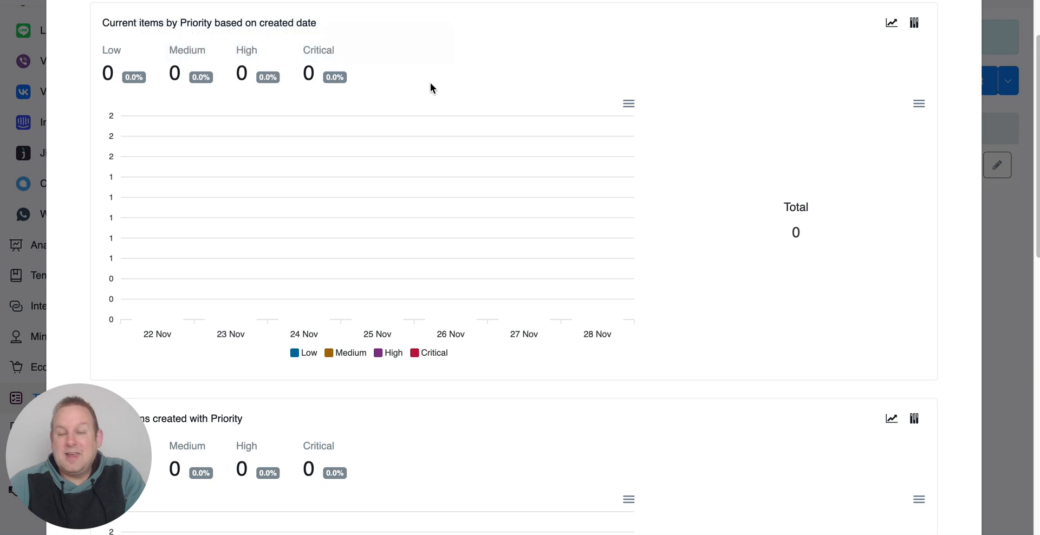
scroll(642, 196, up, 3)
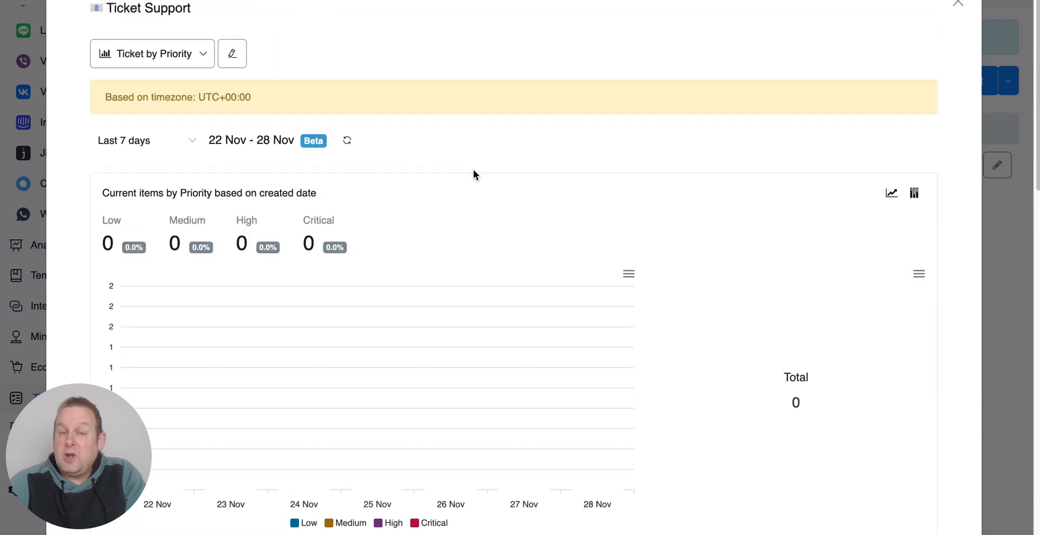
scroll(477, 171, down, 3)
scroll(855, 114, up, 2)
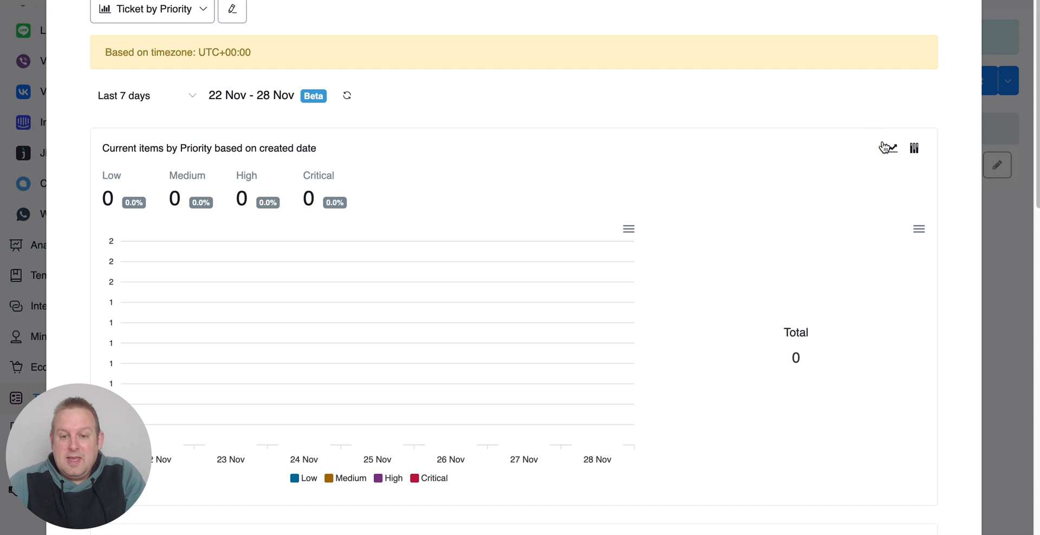
Cycle the current items chart through its table and line types, toggle its stacking, and leave it as a bar chart.
click(887, 148)
click(888, 151)
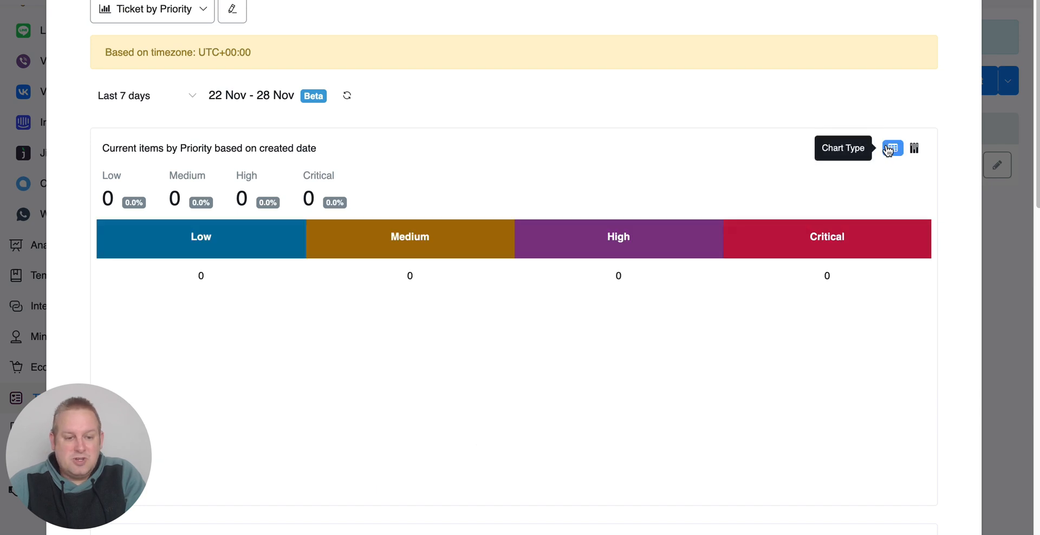
click(891, 153)
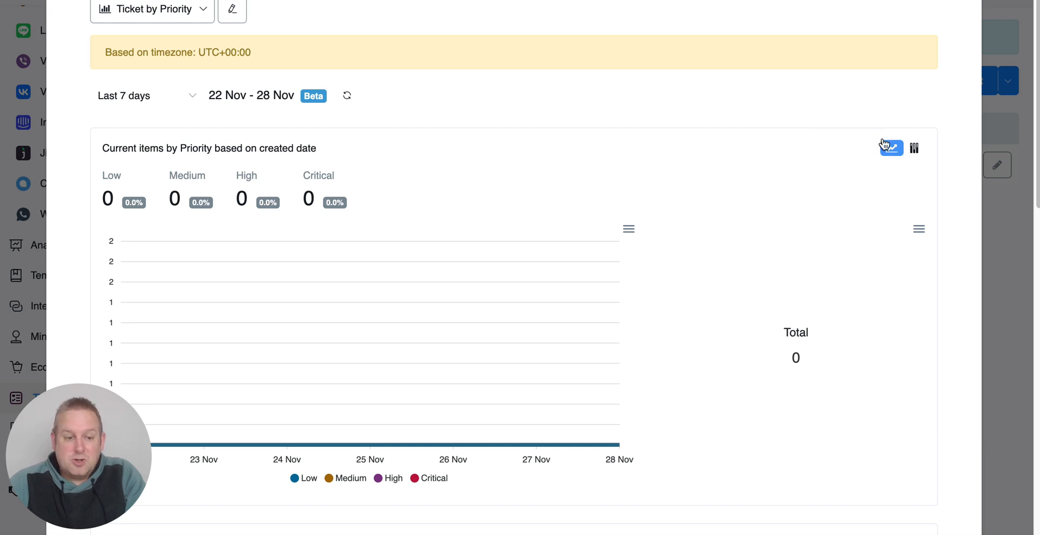
click(920, 153)
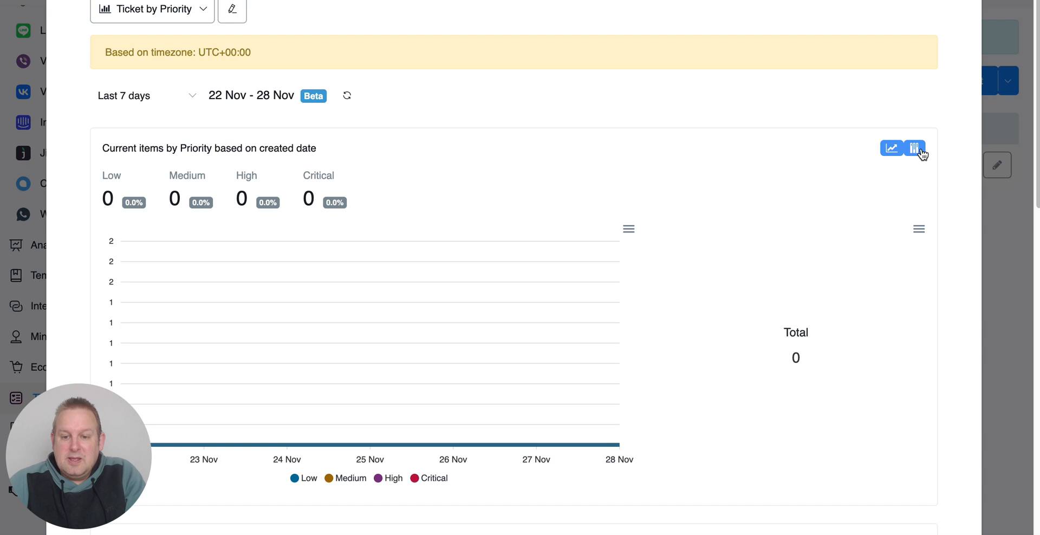
click(890, 149)
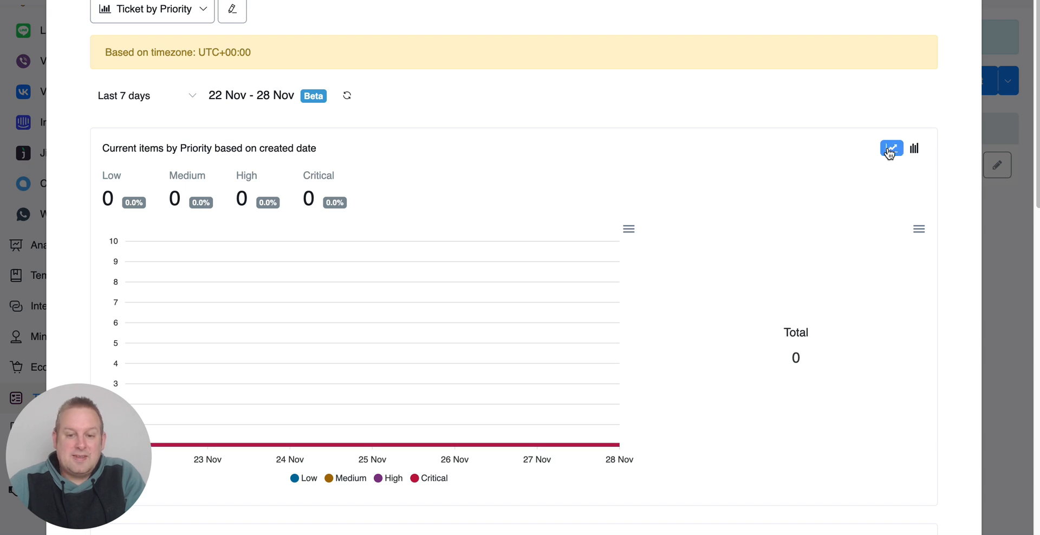
click(909, 152)
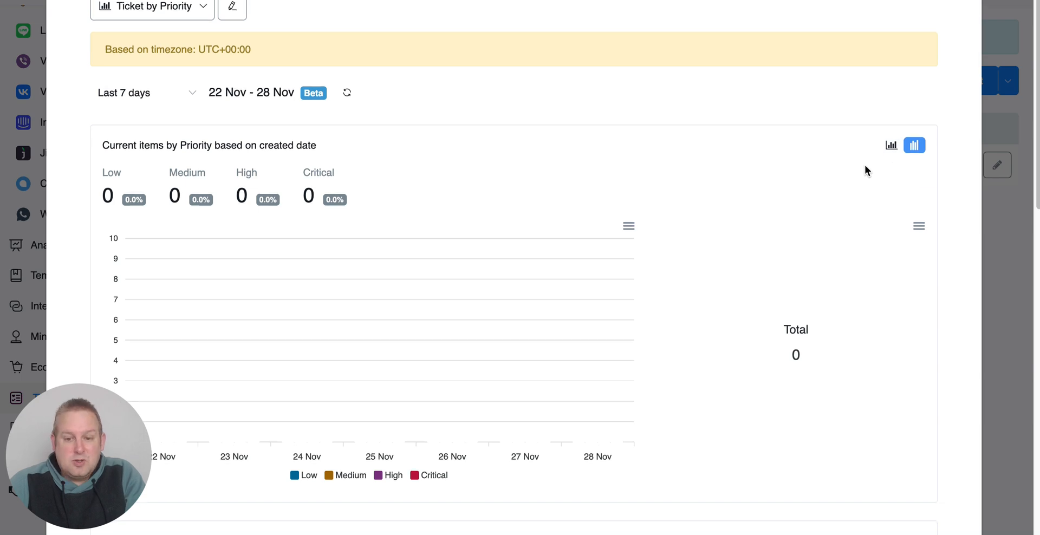
Review the download formats for the current items chart, plus the new items and change logs charts.
scroll(864, 165, down, 2)
click(628, 122)
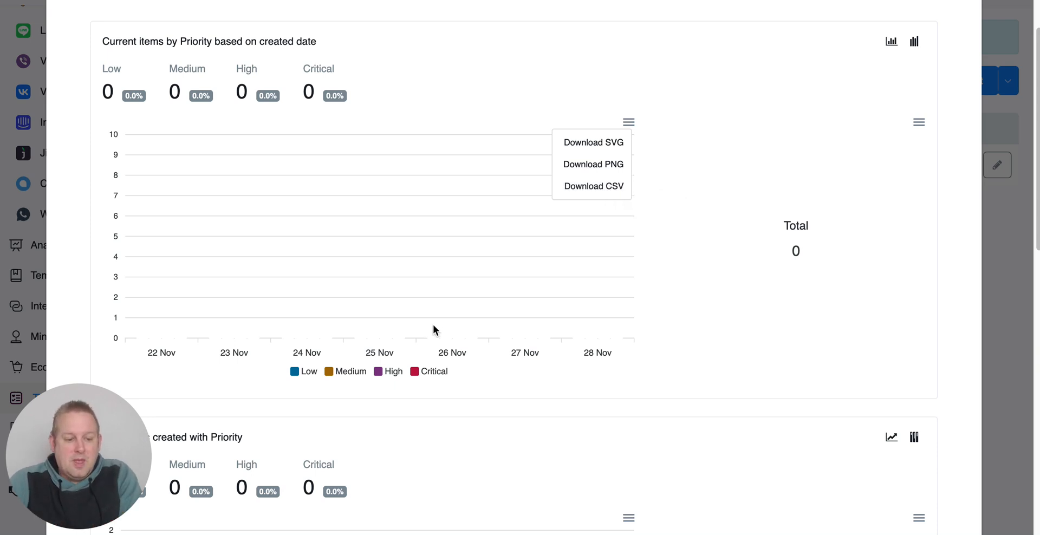
scroll(433, 325, down, 5)
scroll(461, 143, down, 2)
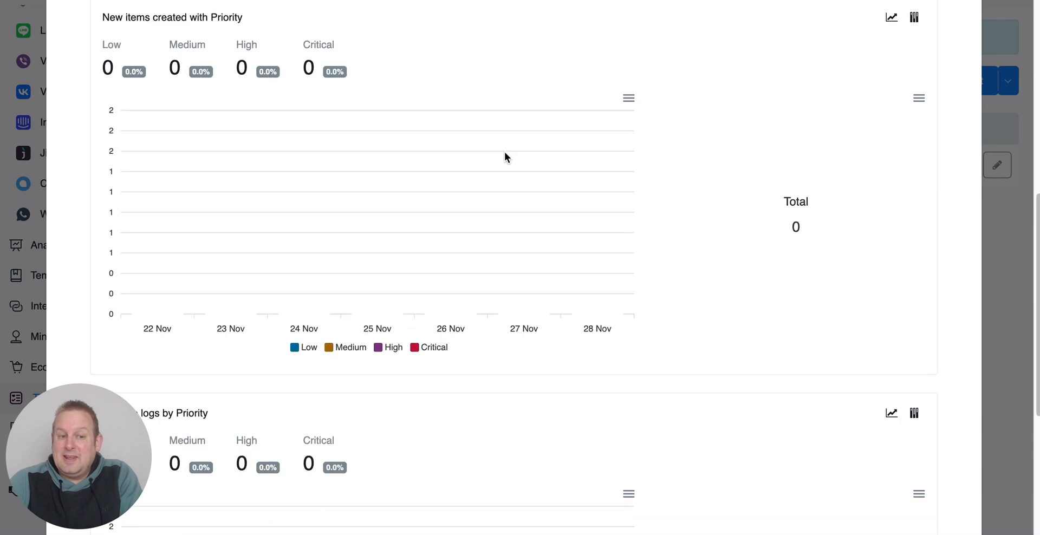
scroll(506, 156, up, 8)
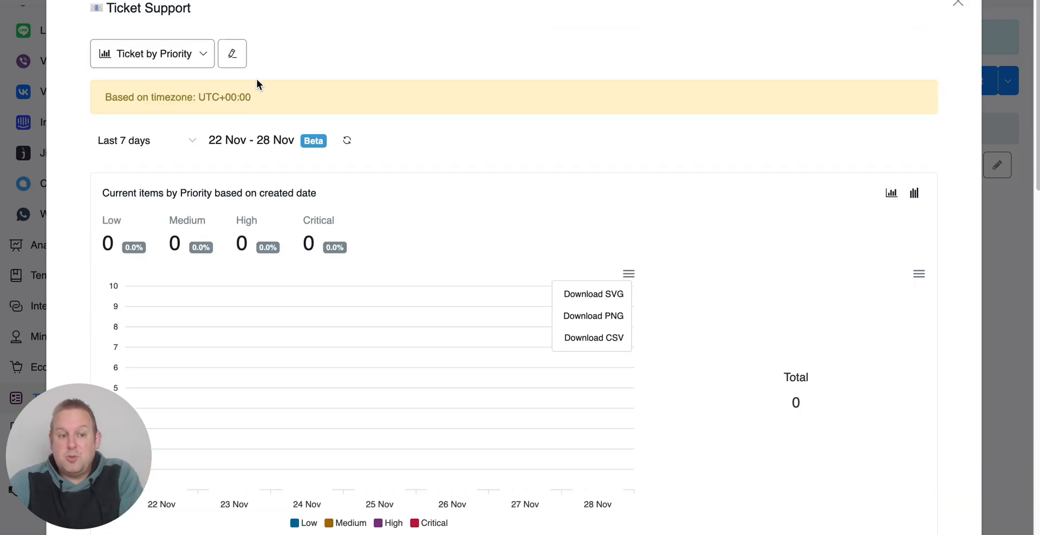
Switch the Ticket by Priority view's layout to Board and save it.
click(242, 64)
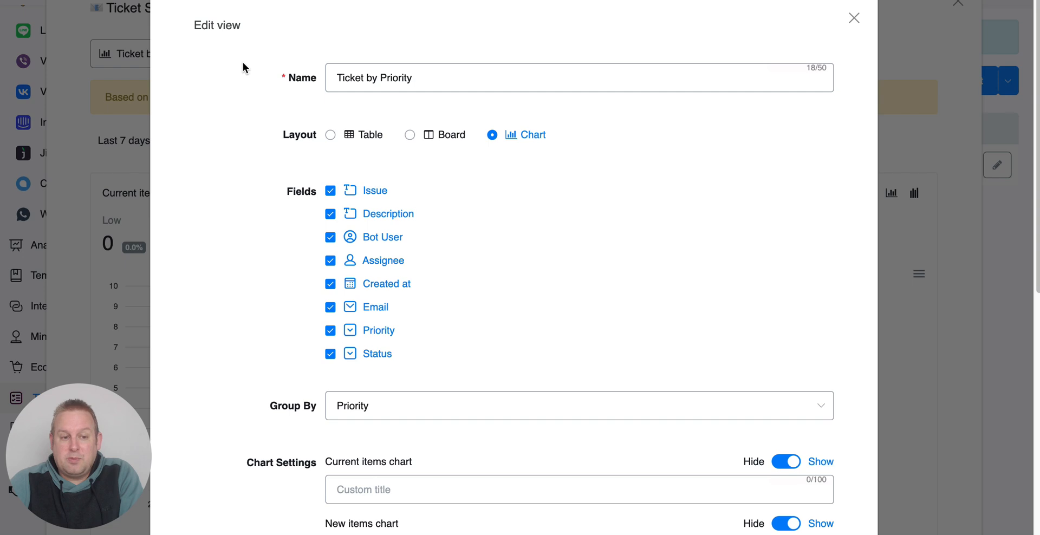
click(439, 138)
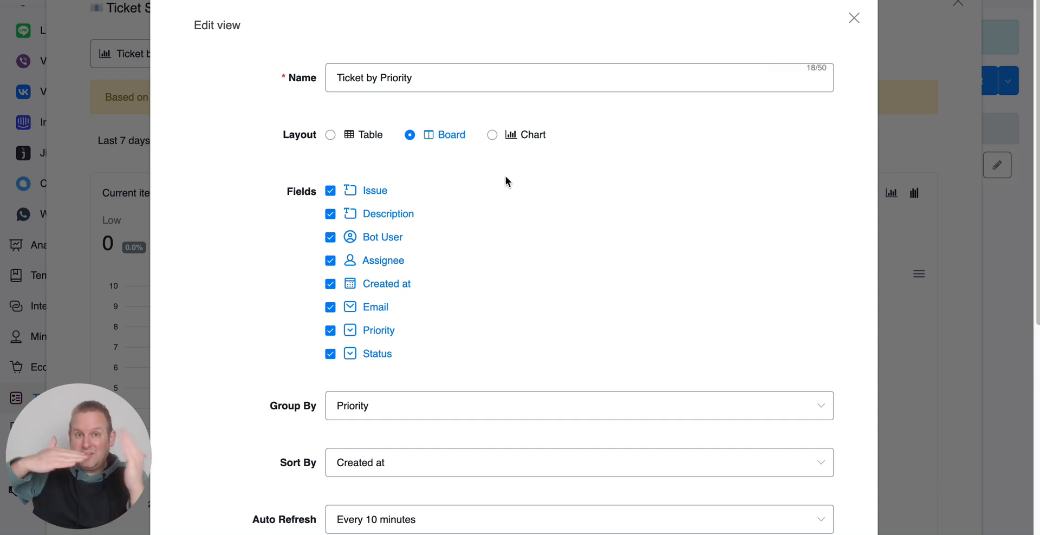
scroll(505, 181, down, 5)
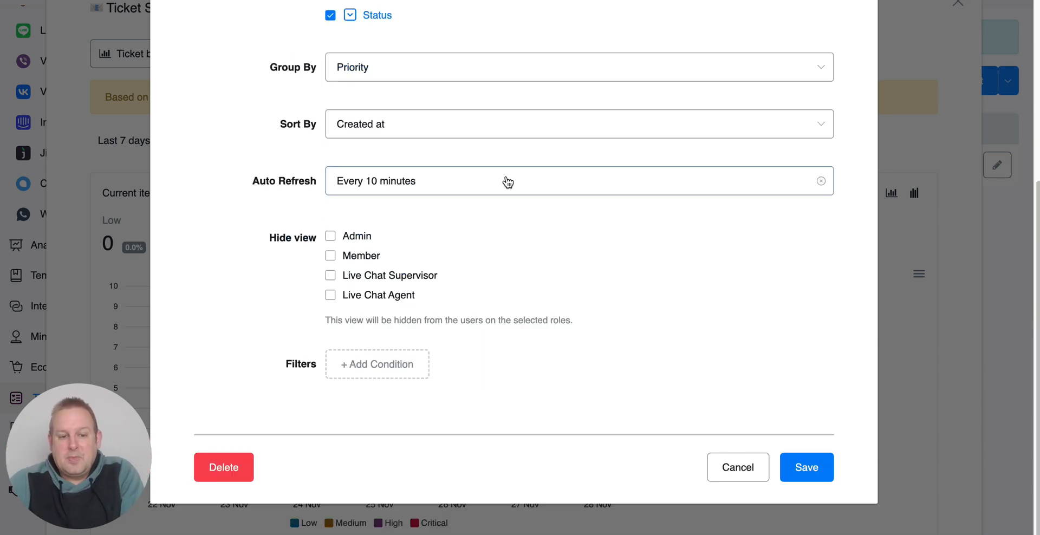
click(812, 476)
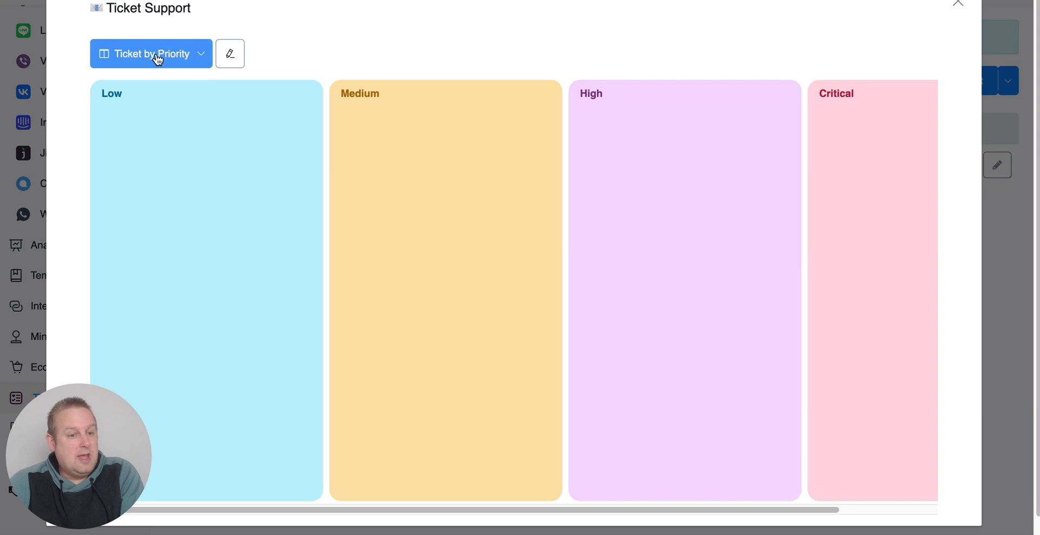
Start adding another view to the Ticket Support list and name it "Tickets Status".
mouse_move(155, 56)
click(162, 178)
click(369, 77)
text(Ticke)
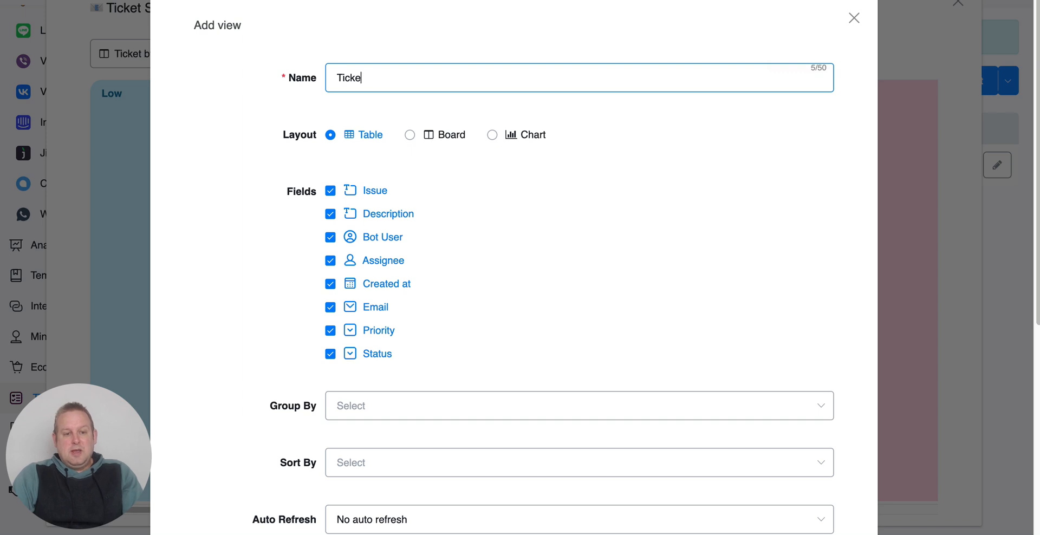
text(ts Status)
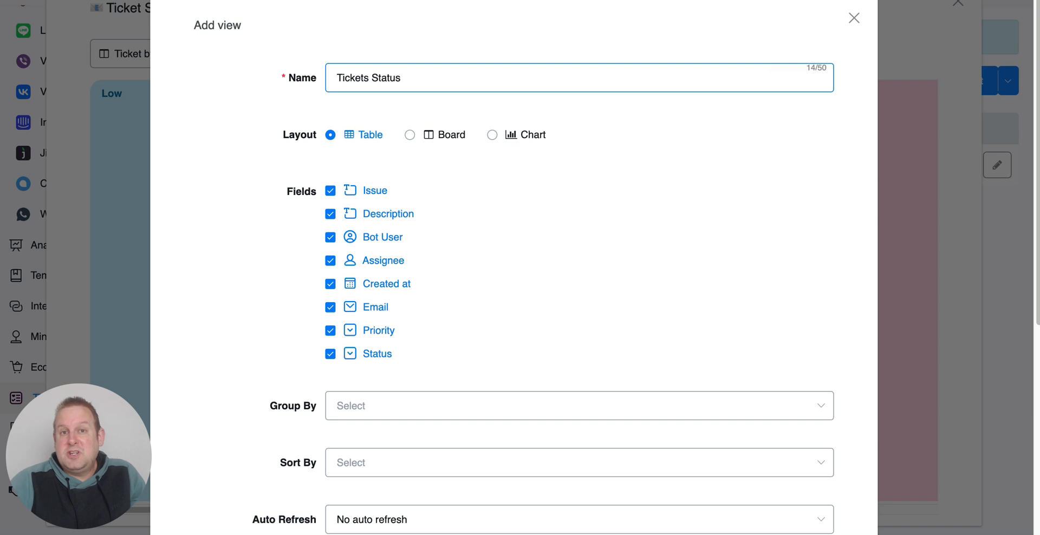
Group the new view by Status and sort it by Created at, keeping the Table layout.
scroll(433, 170, down, 1)
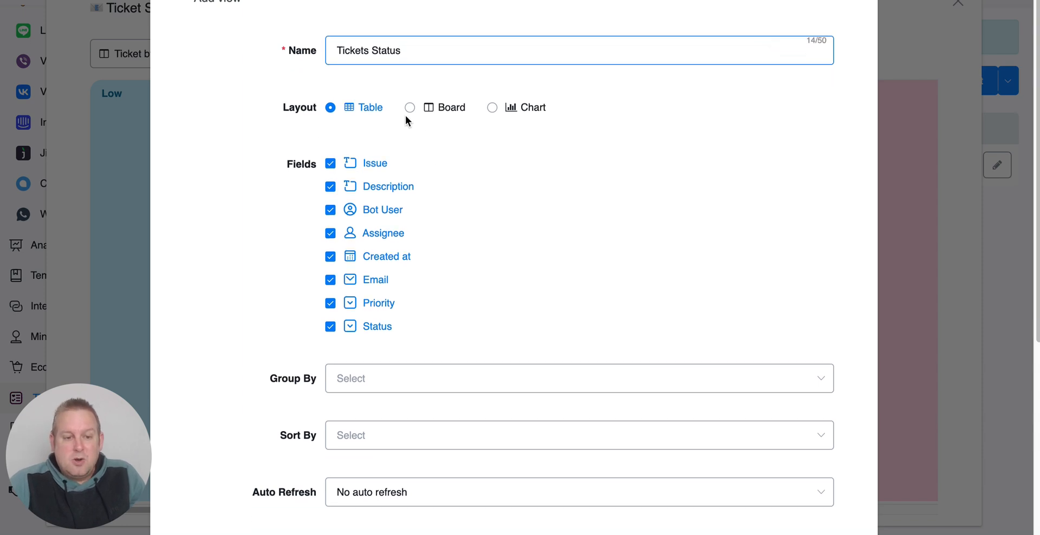
scroll(510, 233, down, 5)
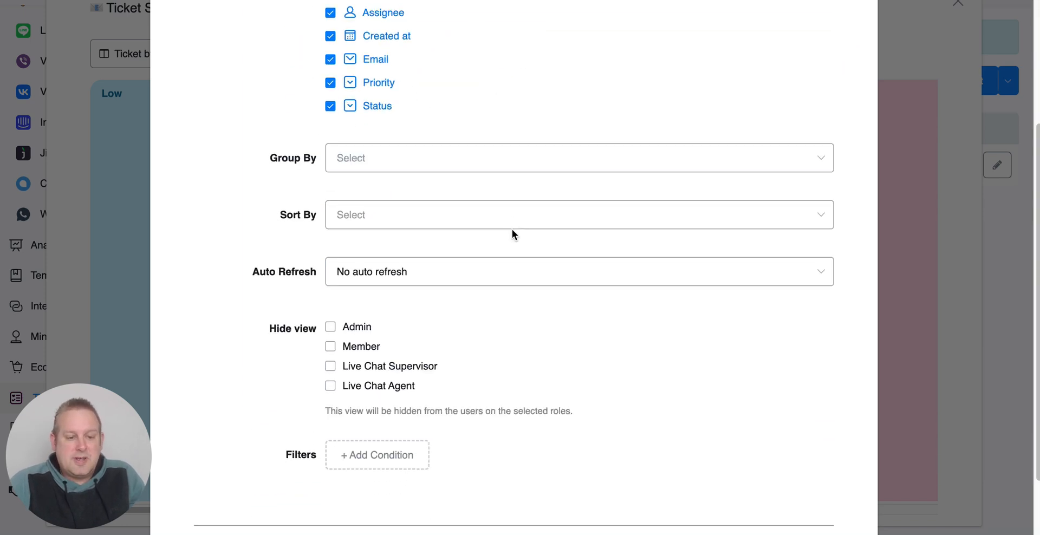
click(405, 161)
click(406, 250)
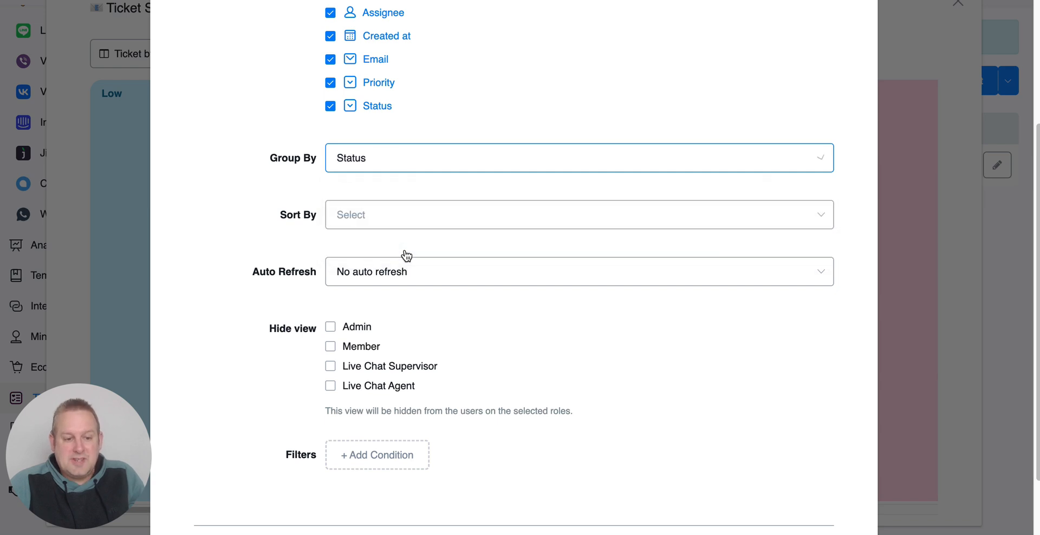
click(413, 215)
click(428, 256)
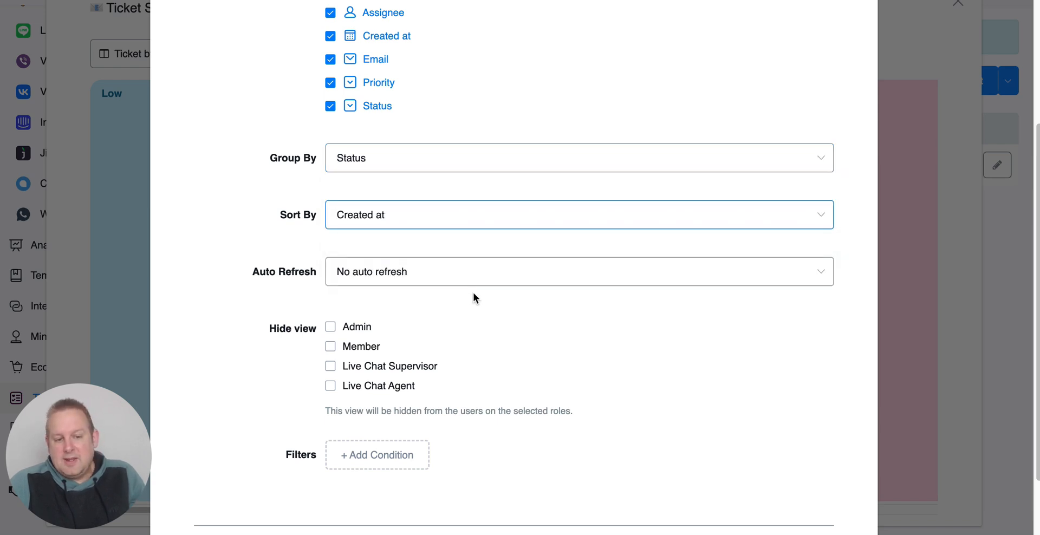
Set the new view's auto refresh to every 10 minutes and save the view.
scroll(473, 292, down, 1)
click(480, 256)
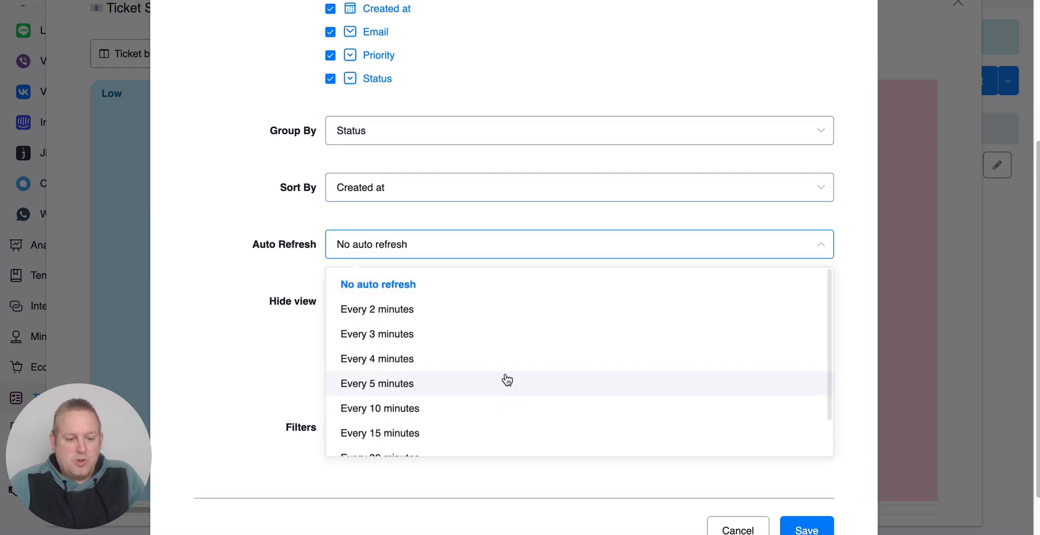
click(499, 414)
scroll(512, 376, down, 2)
click(825, 478)
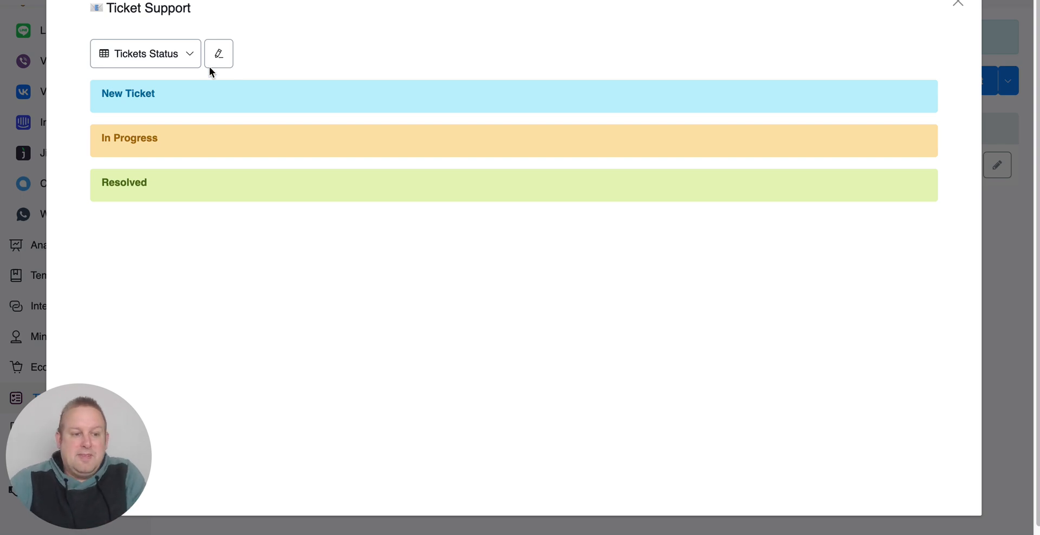
Switch the Tickets Status view's layout to Chart, save it, and review the current items chart by status.
click(219, 53)
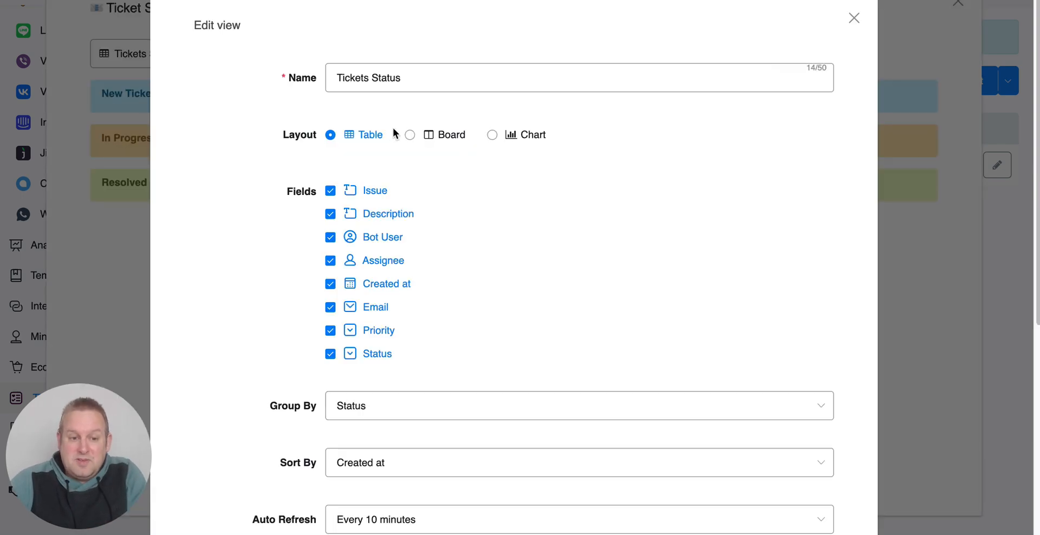
click(493, 134)
scroll(570, 241, down, 8)
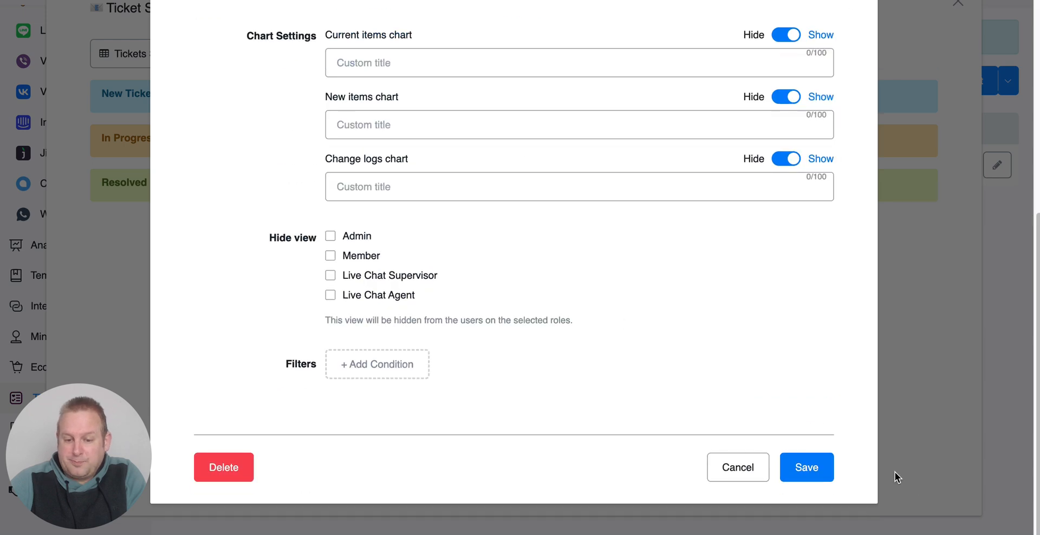
click(812, 470)
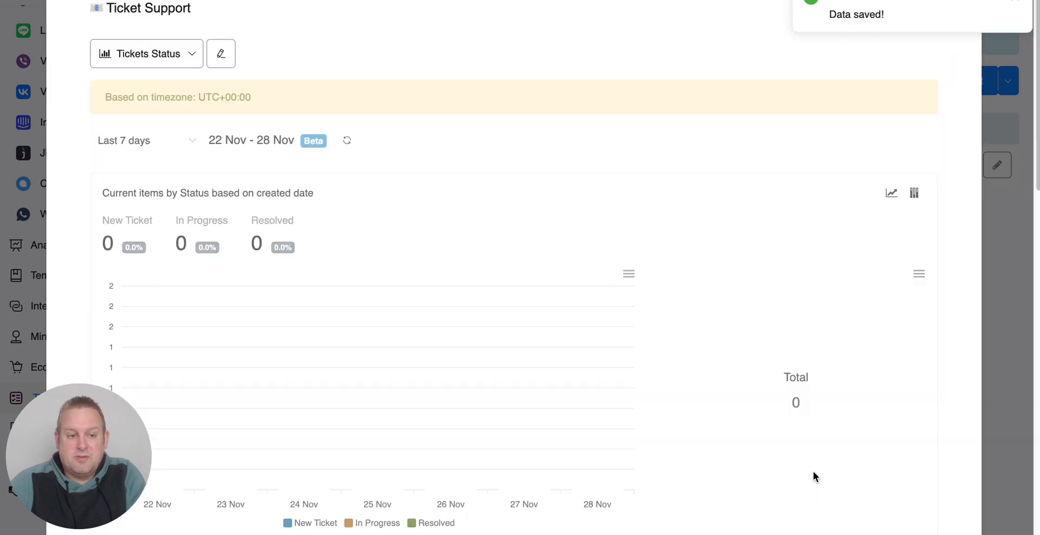
scroll(596, 324, down, 5)
scroll(325, 178, up, 2)
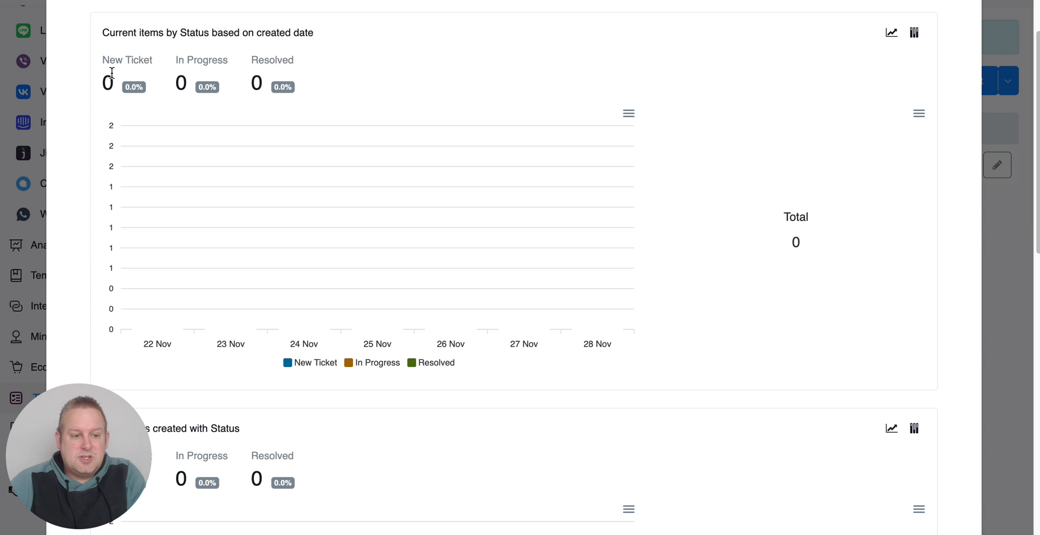
mouse_move(274, 87)
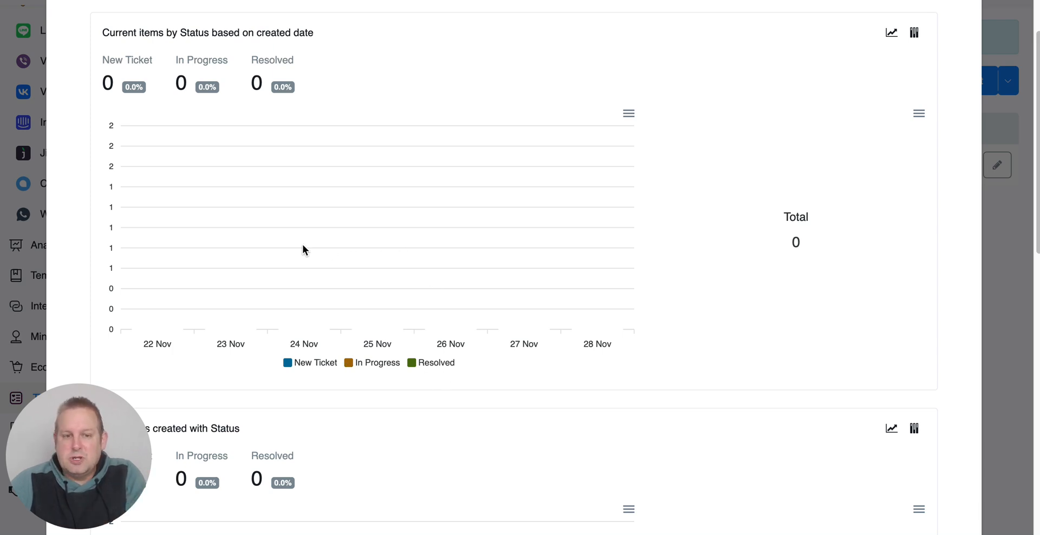
Set the Tickets Status view's layout back to Table and save it.
scroll(303, 246, up, 3)
click(222, 54)
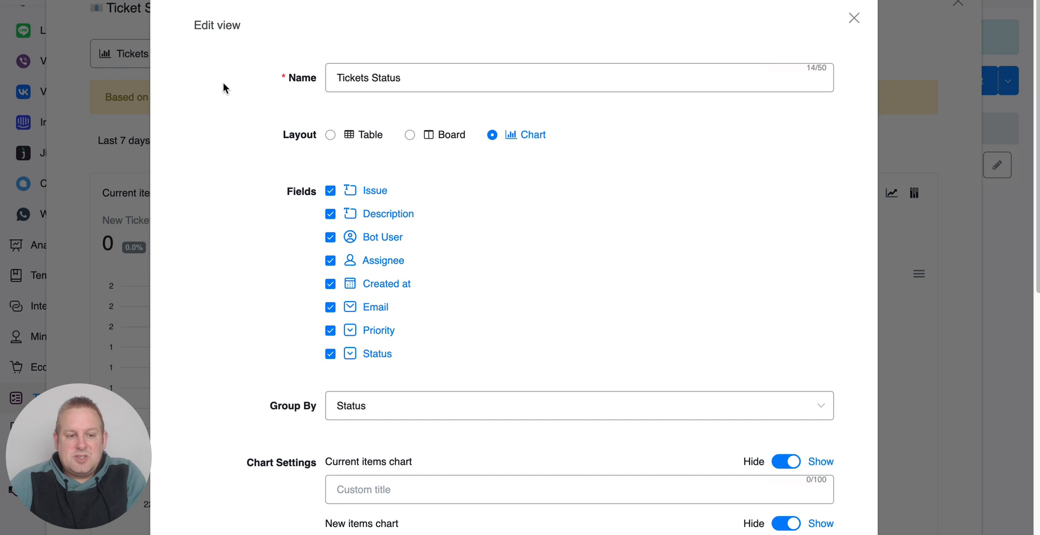
click(340, 133)
scroll(570, 340, down, 6)
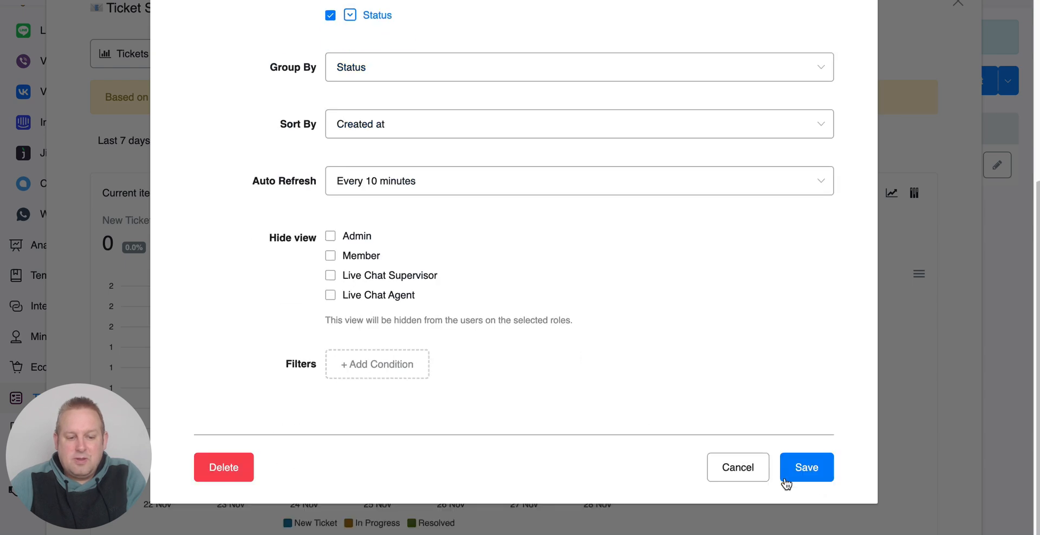
click(806, 468)
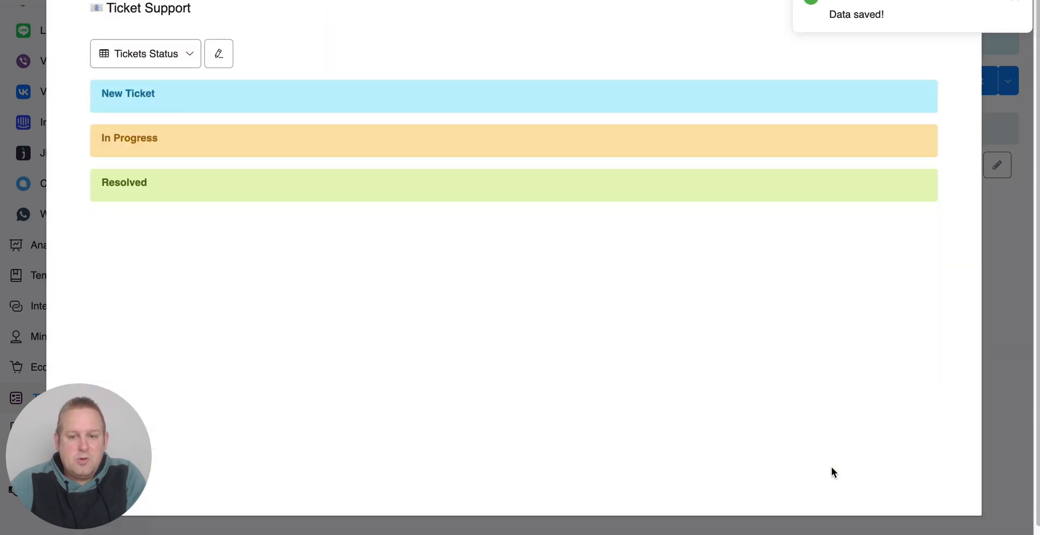